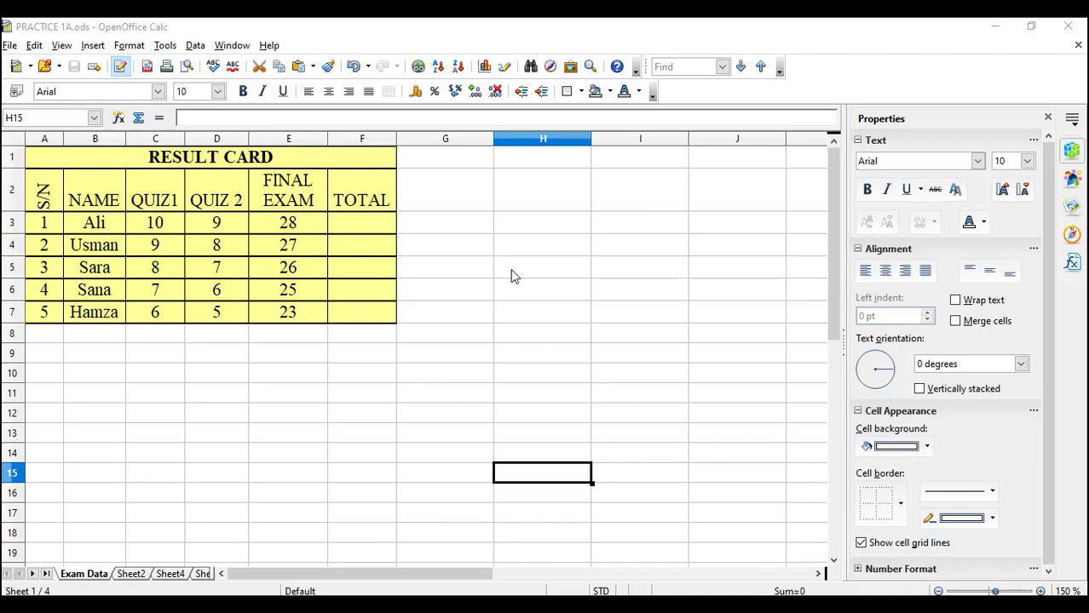
- Enter the formula =SUM(C3:E3) in cell F3 to total the first student's quiz and final exam marks
{"action": "left_click", "coordinate": [352, 226]}
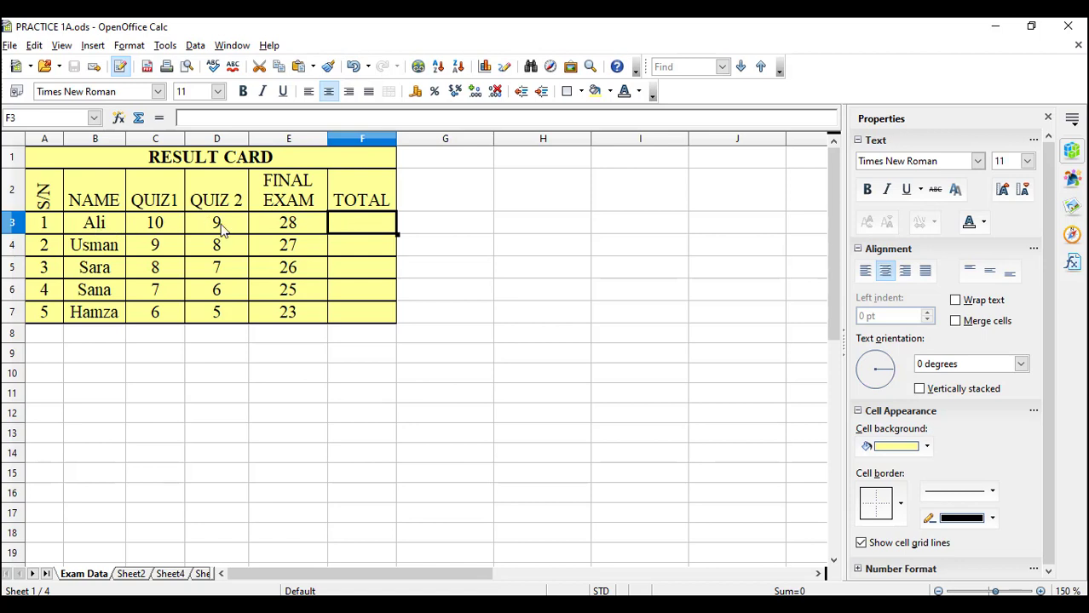
{"action": "double_click", "coordinate": [351, 228]}
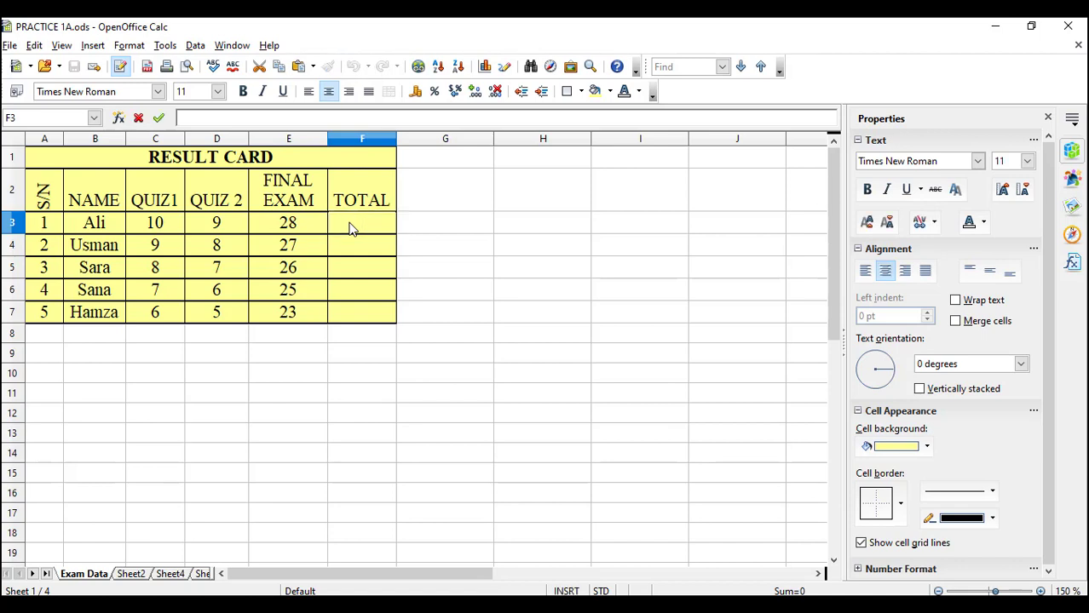
{"action": "type", "text": "="}
{"action": "type", "text": "SU"}
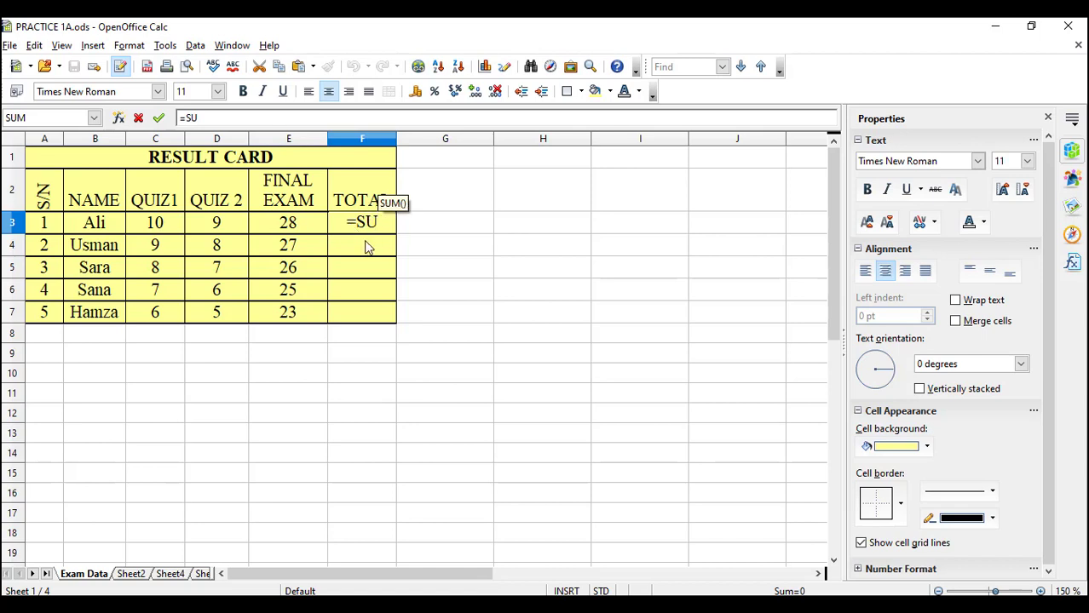
{"action": "key", "text": "Return"}
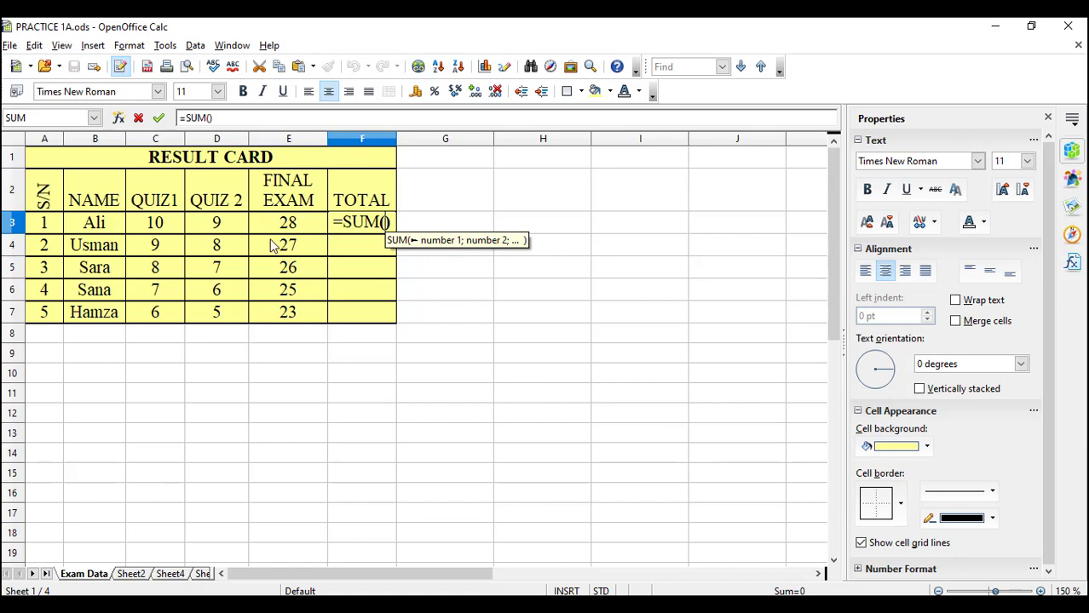
{"action": "left_click", "coordinate": [154, 228]}
{"action": "left_click_drag", "start_coordinate": [154, 227], "coordinate": [285, 228]}
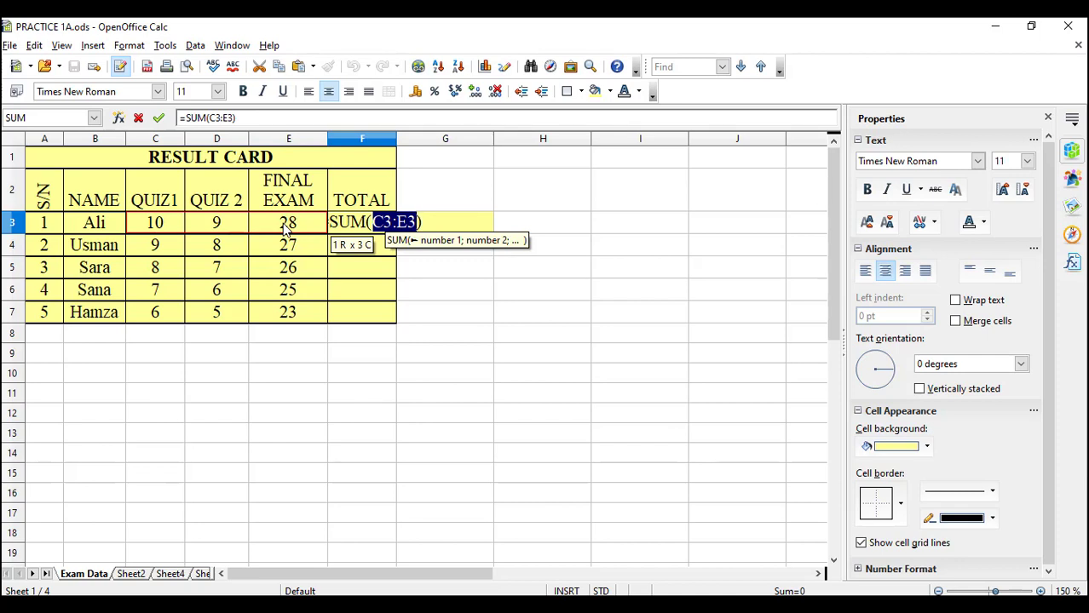
{"action": "key", "text": "Return"}
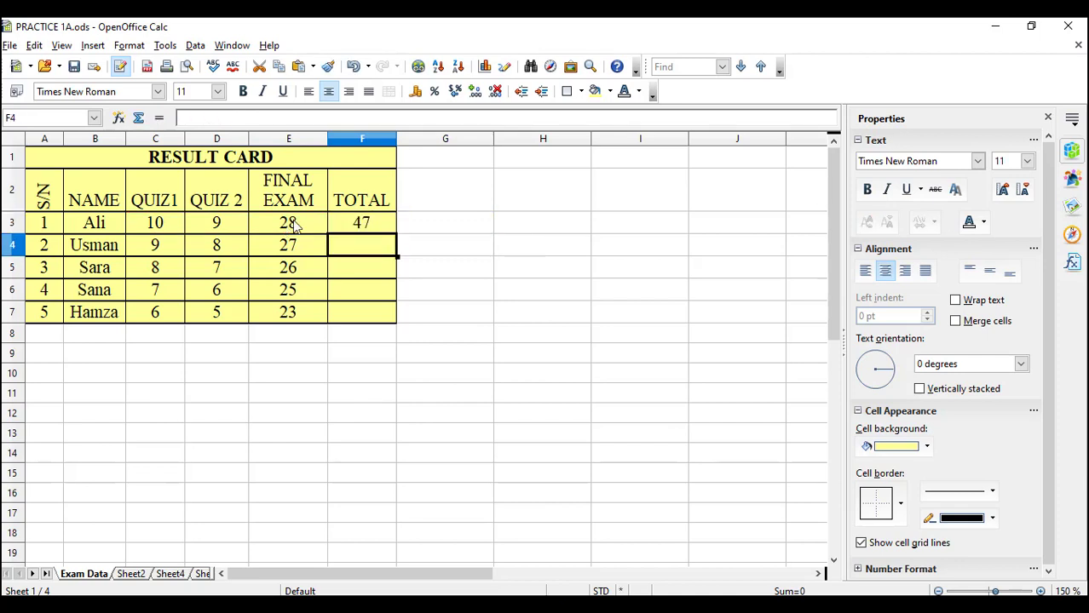
- Check the SUM formula in F3 and fill it down through F7 for the remaining students
{"action": "left_click", "coordinate": [380, 221]}
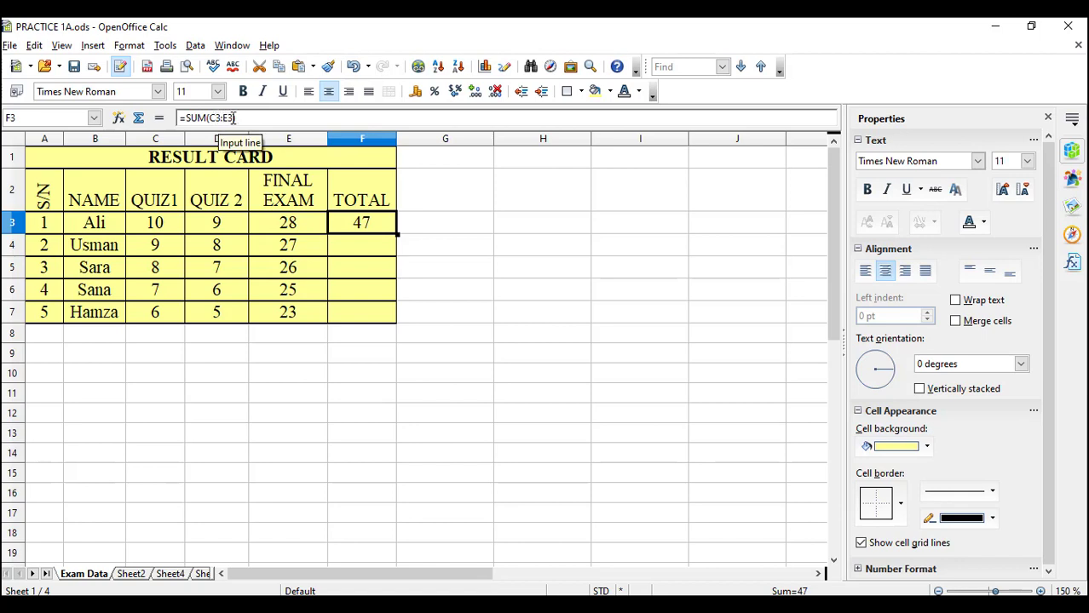
{"action": "left_click", "coordinate": [233, 117]}
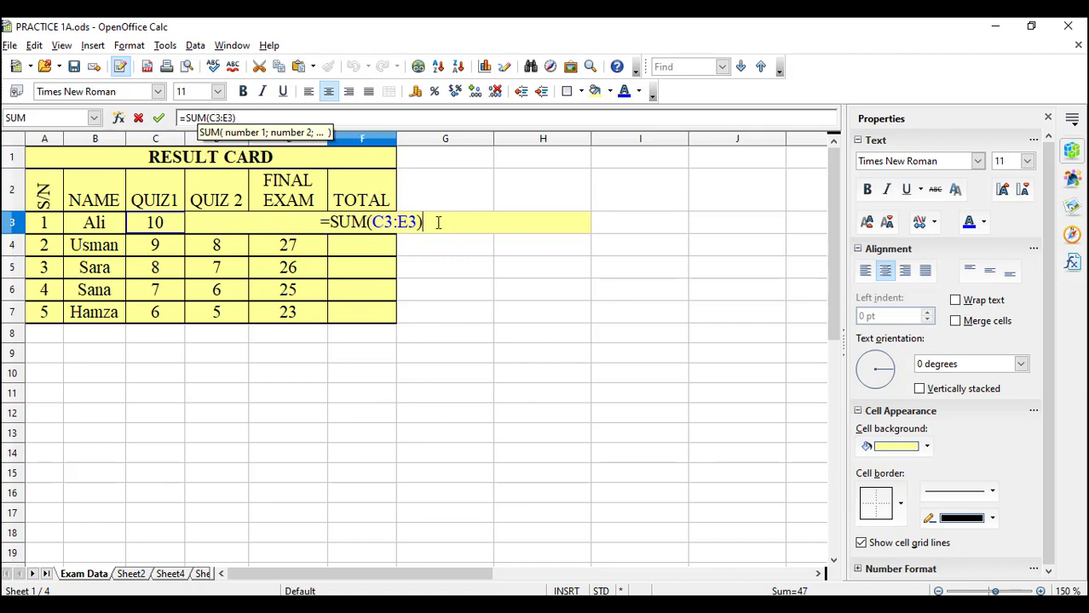
{"action": "key", "text": "Return"}
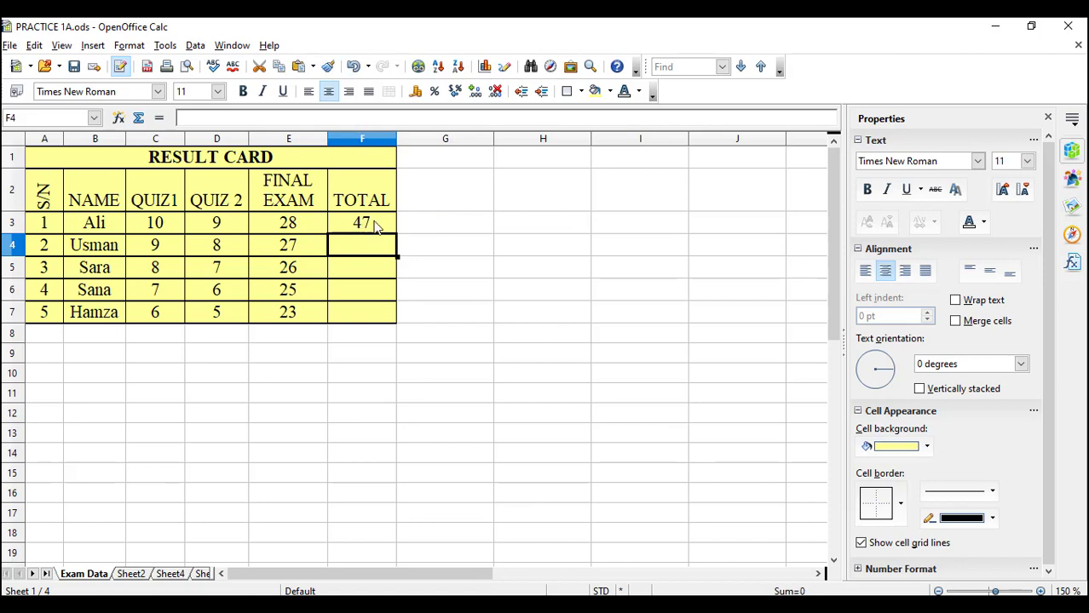
{"action": "left_click", "coordinate": [371, 224]}
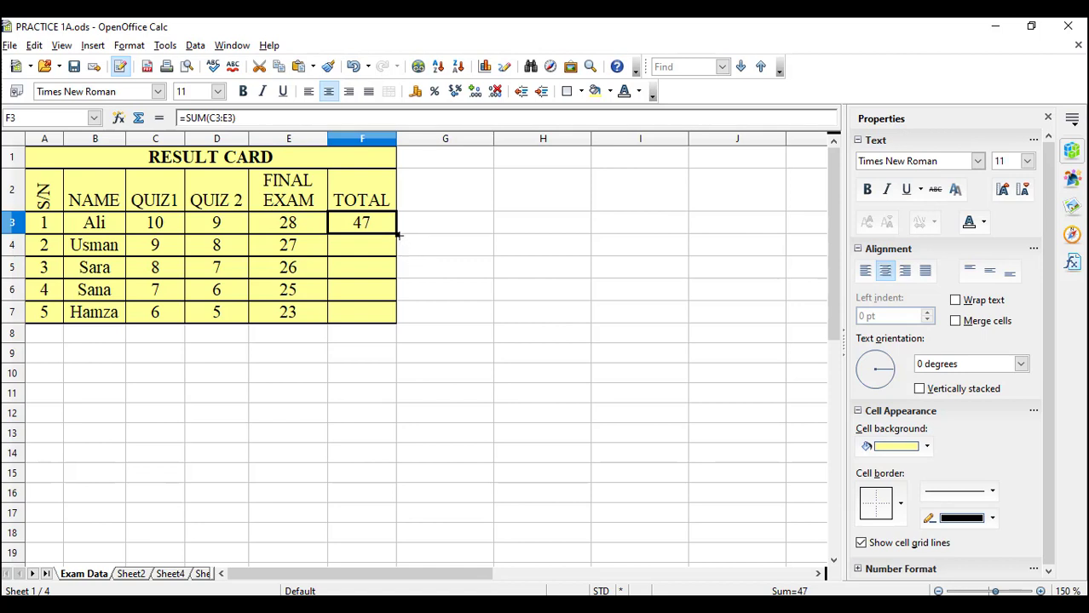
{"action": "left_click_drag", "start_coordinate": [397, 233], "coordinate": [386, 318]}
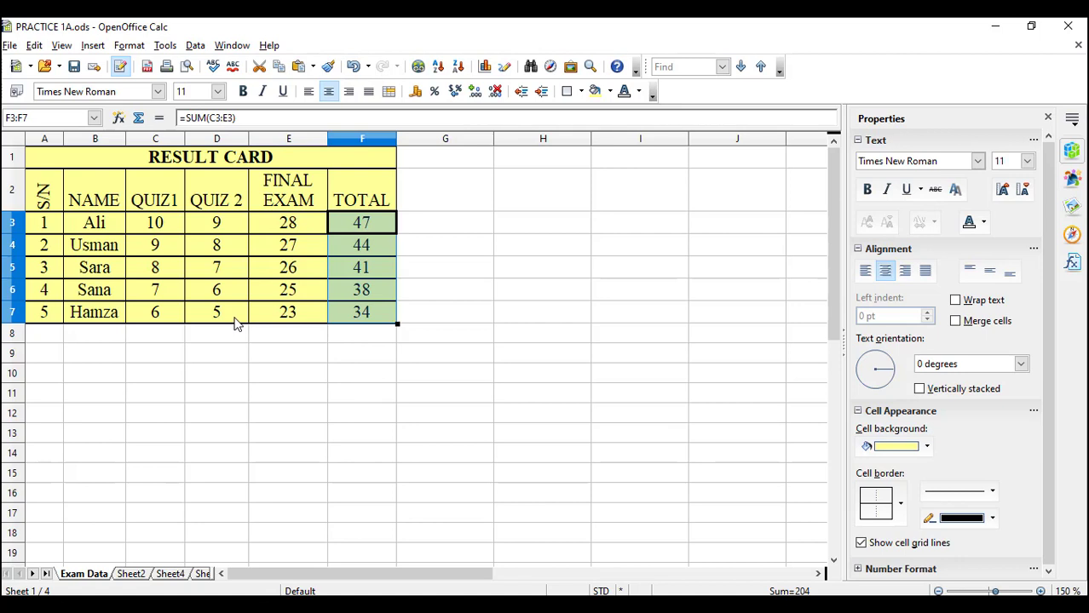
- Enter the labels "Highest Marks" in B8 and "Lowest Marks" in B9 below the result table
{"action": "left_click", "coordinate": [100, 344]}
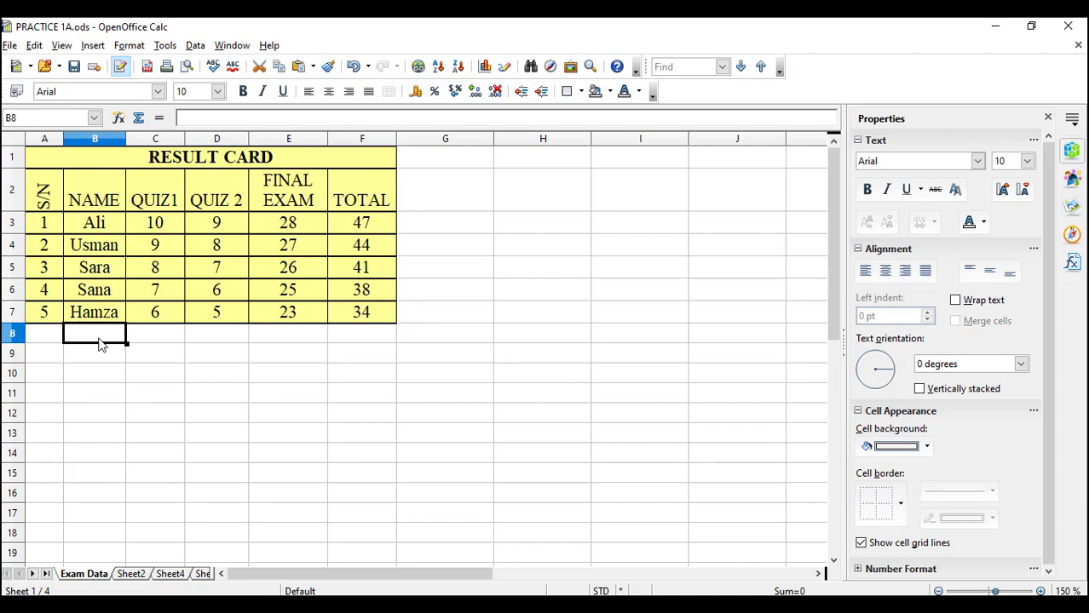
{"action": "type", "text": "Highest M"}
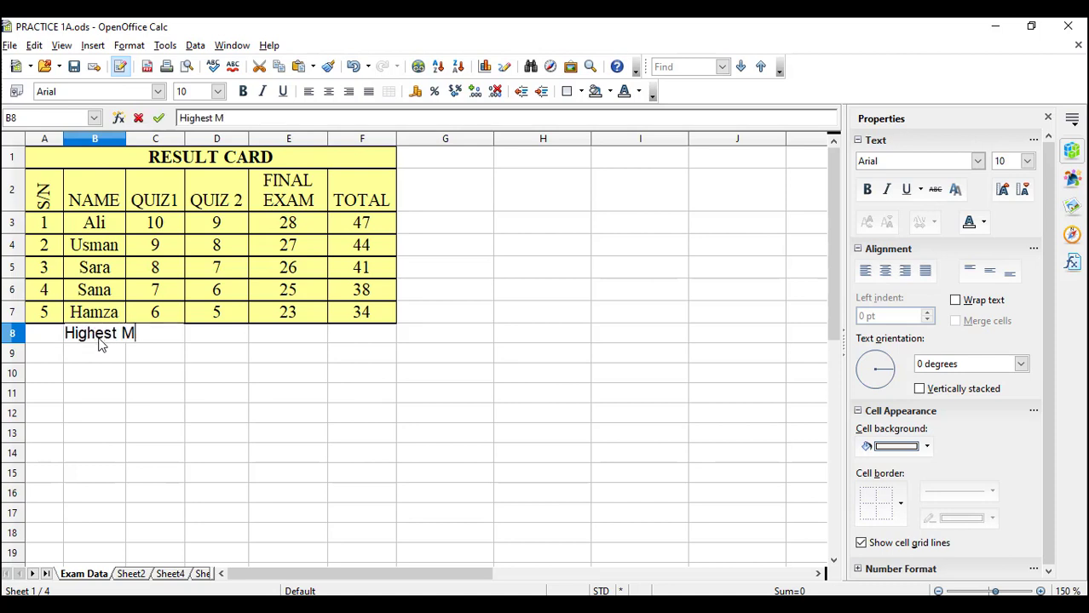
{"action": "type", "text": "ark"}
{"action": "key", "text": "BackSpace"}
{"action": "type", "text": "k"}
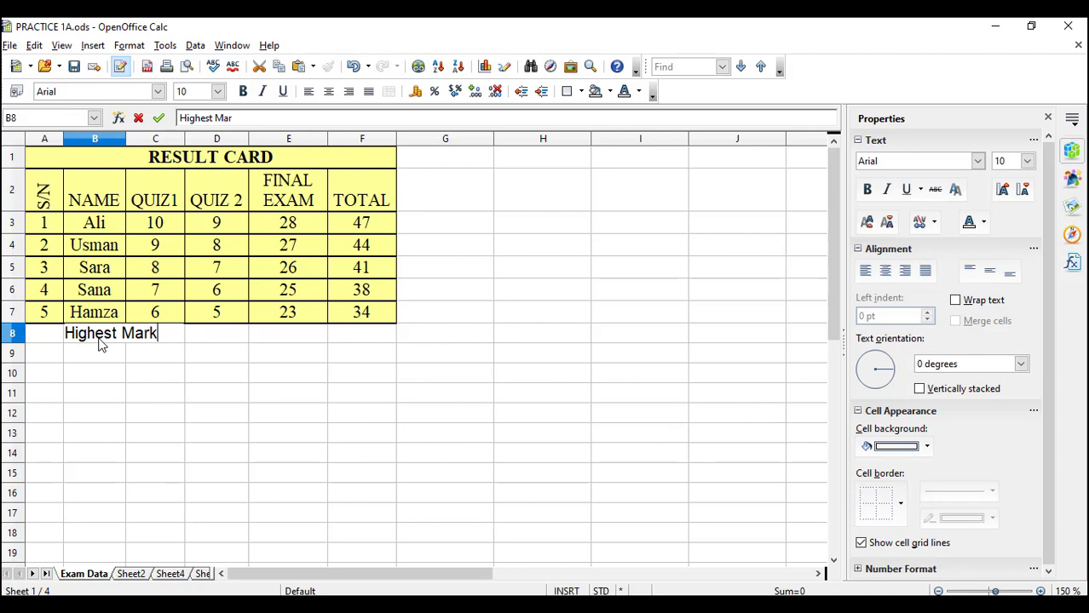
{"action": "type", "text": "s"}
{"action": "key", "text": "Return"}
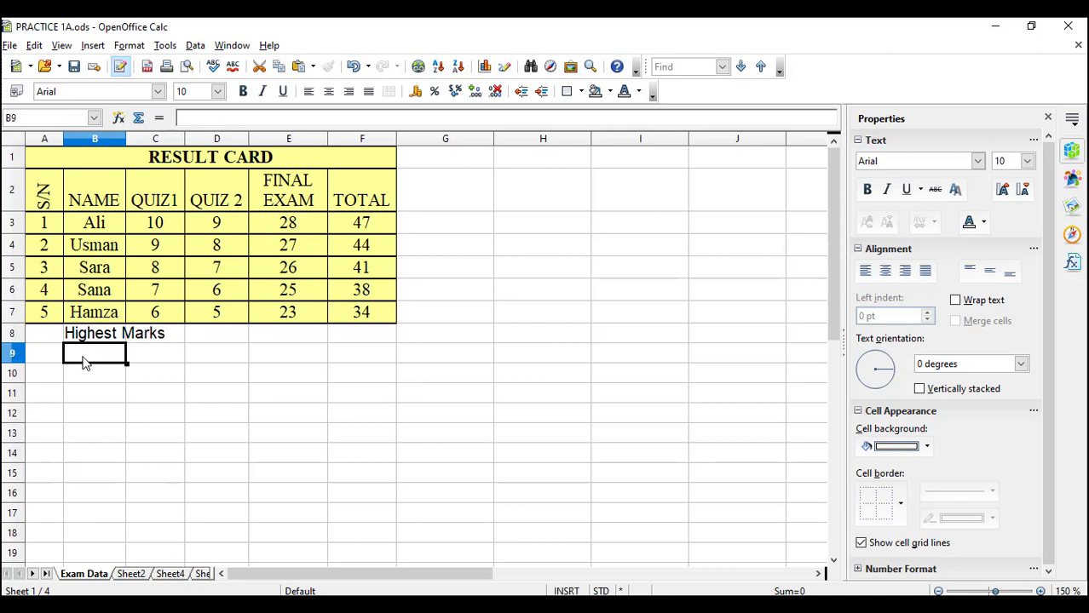
{"action": "type", "text": "Lowest Marks"}
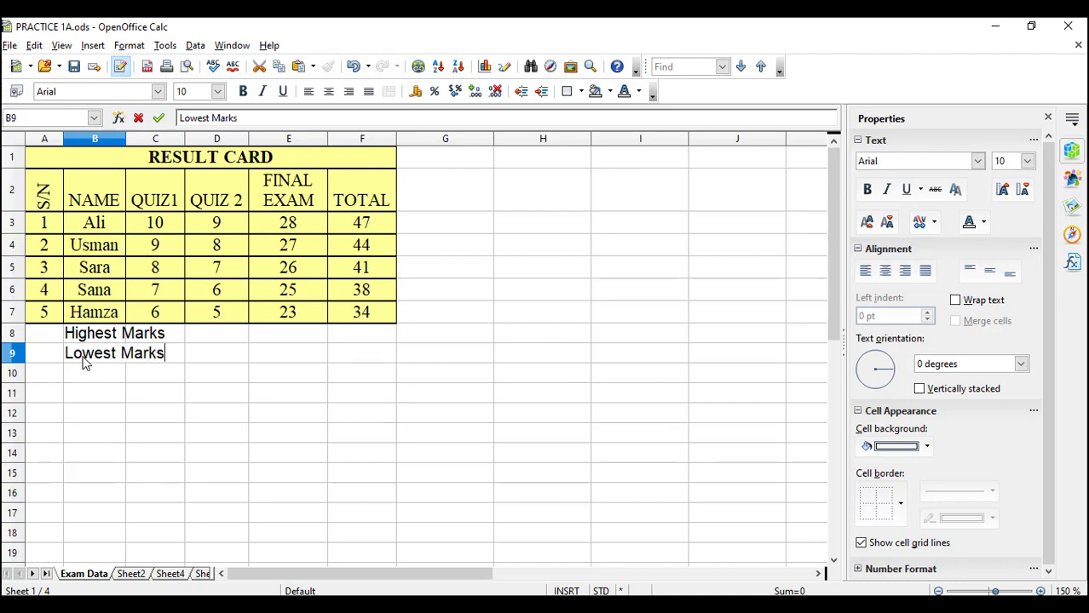
- Merge B8 with C8 for the Highest Marks label and B9 with C9 for the Lowest Marks label
{"action": "left_click", "coordinate": [90, 337]}
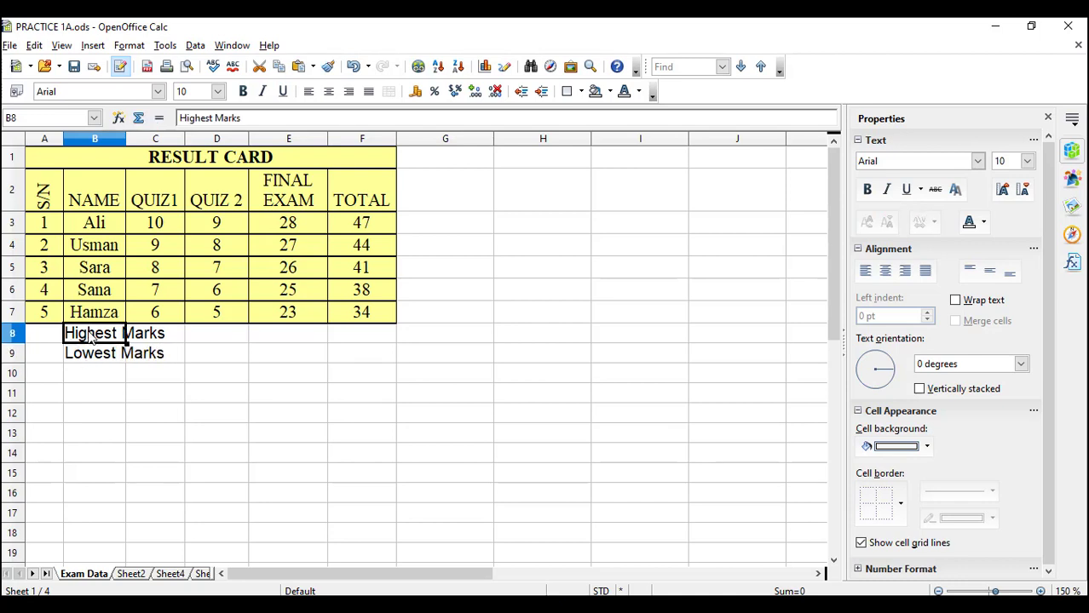
{"action": "key", "text": "shift+Right"}
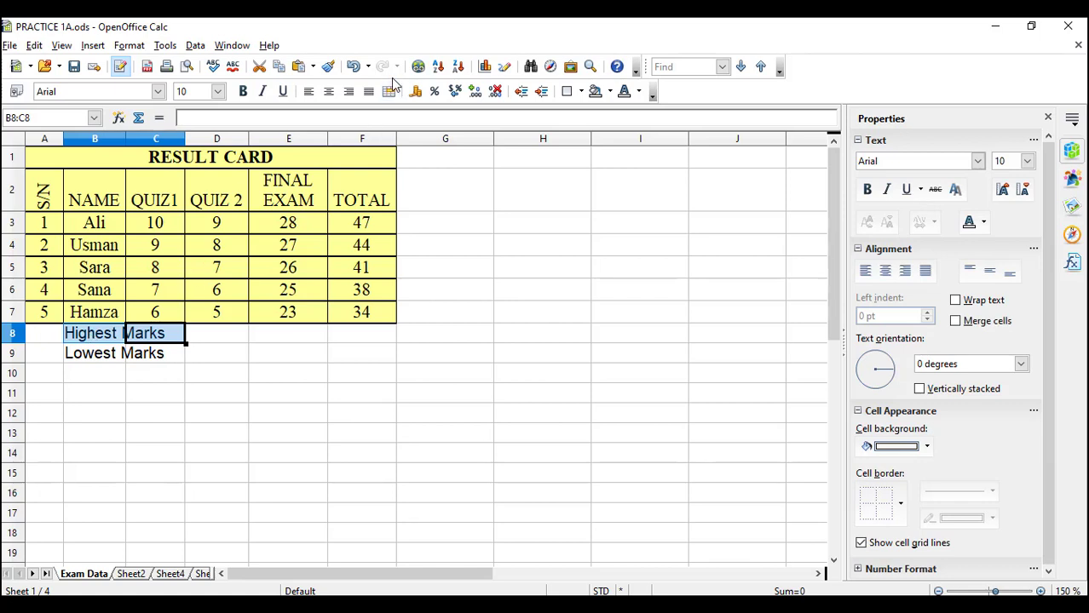
{"action": "left_click", "coordinate": [389, 92]}
{"action": "left_click", "coordinate": [94, 353]}
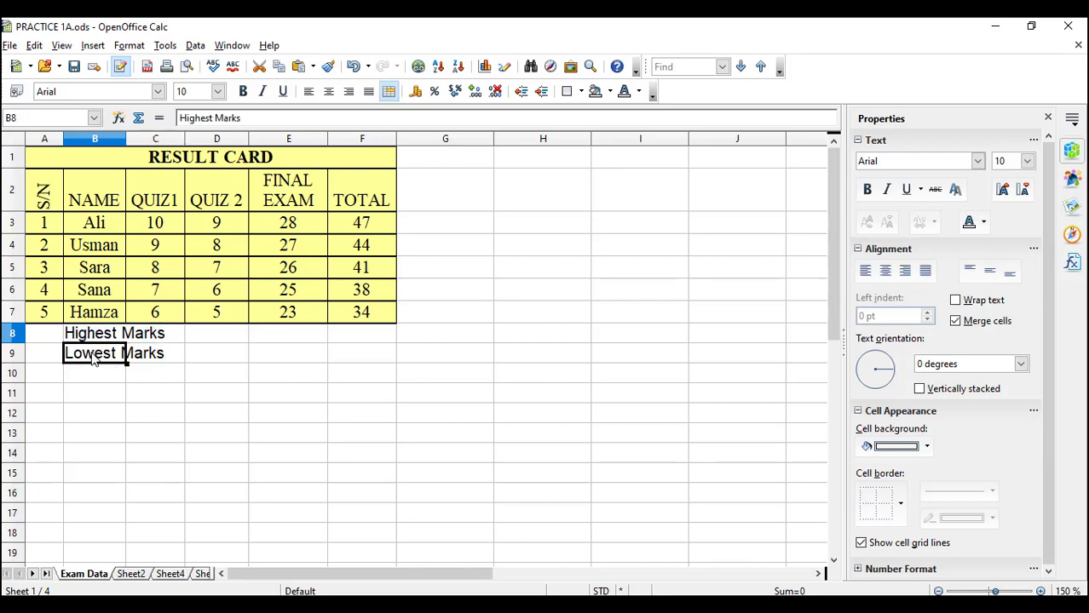
{"action": "key", "text": "shift+Right"}
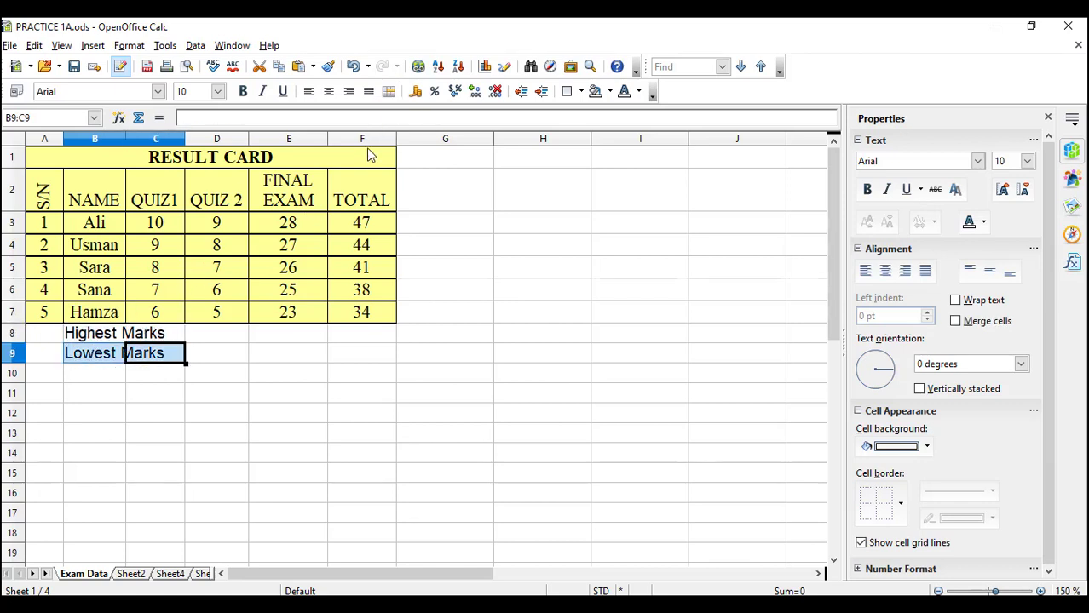
{"action": "left_click", "coordinate": [389, 92]}
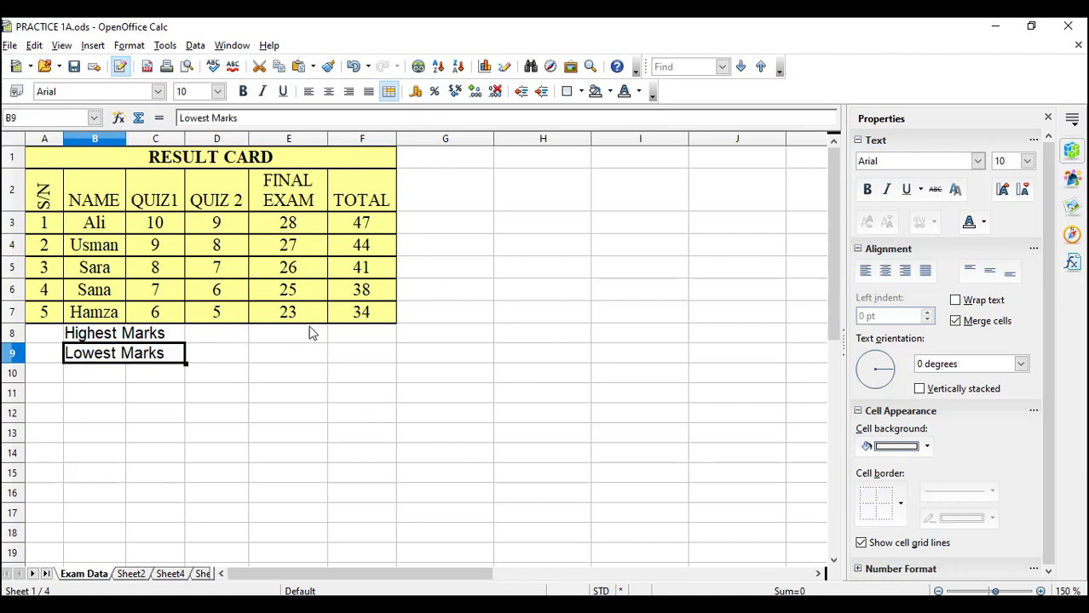
{"action": "left_click", "coordinate": [107, 337]}
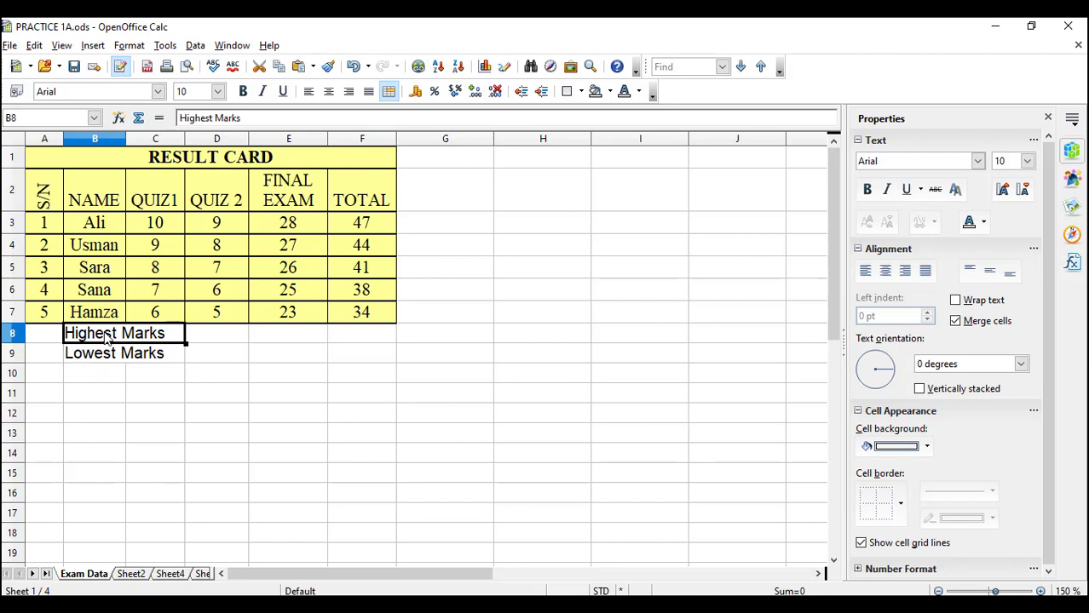
{"action": "key", "text": "shift+Right"}
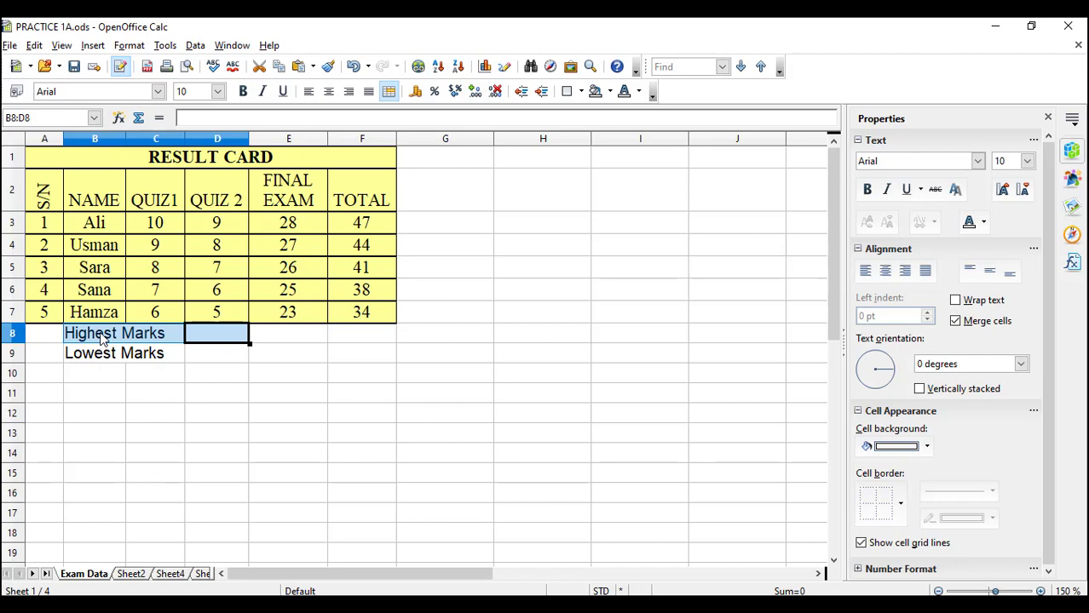
{"action": "left_click", "coordinate": [293, 336]}
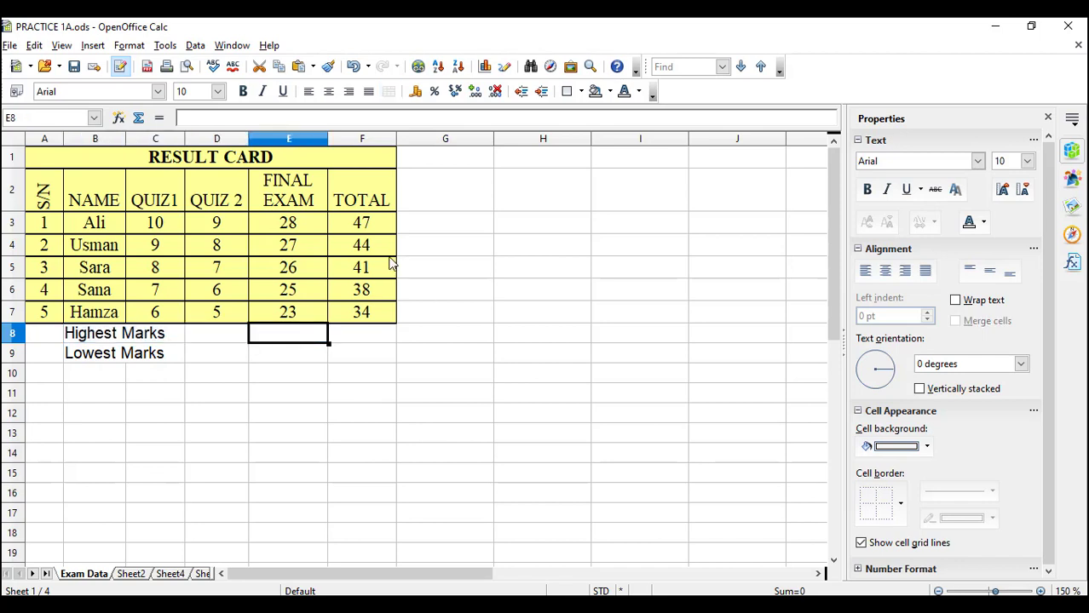
- Enter the formula =MAX(F3:F7) in cell F8 to find the highest total
{"action": "left_click", "coordinate": [368, 341]}
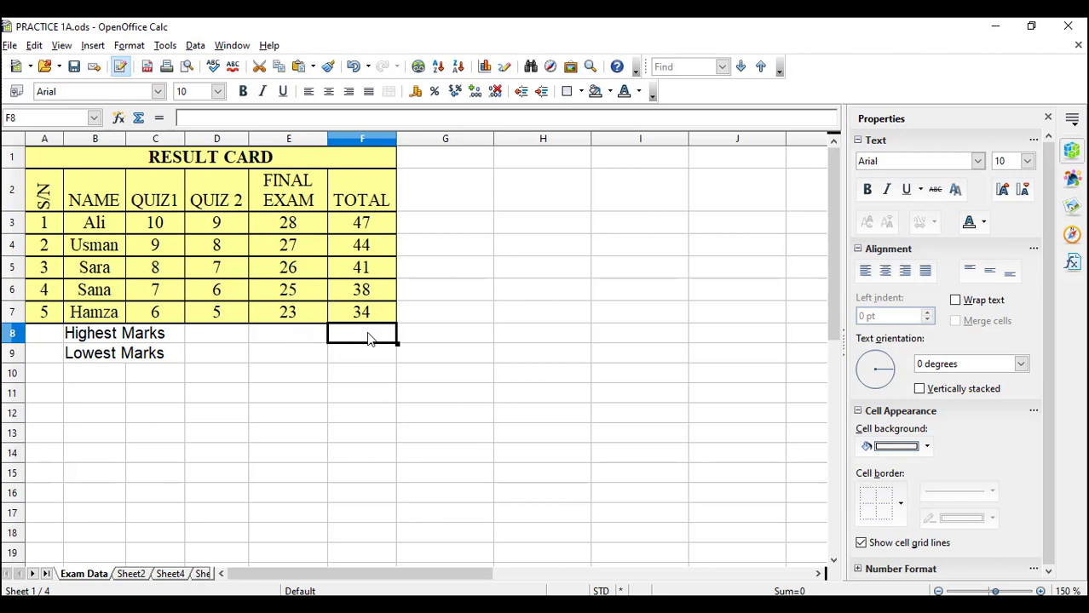
{"action": "type", "text": "=MA"}
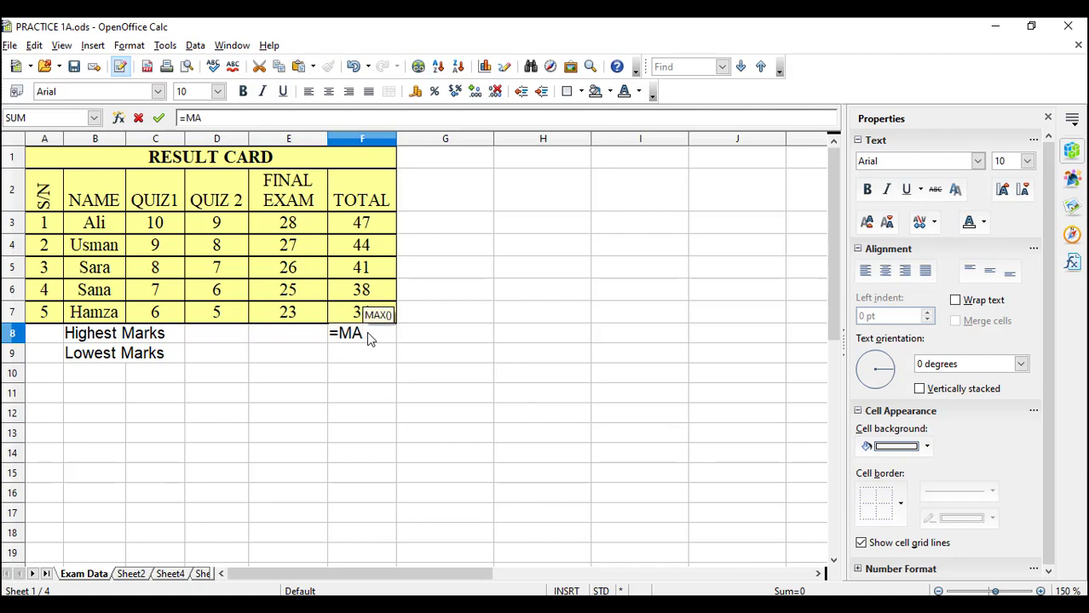
{"action": "type", "text": "X"}
{"action": "key", "text": "Return"}
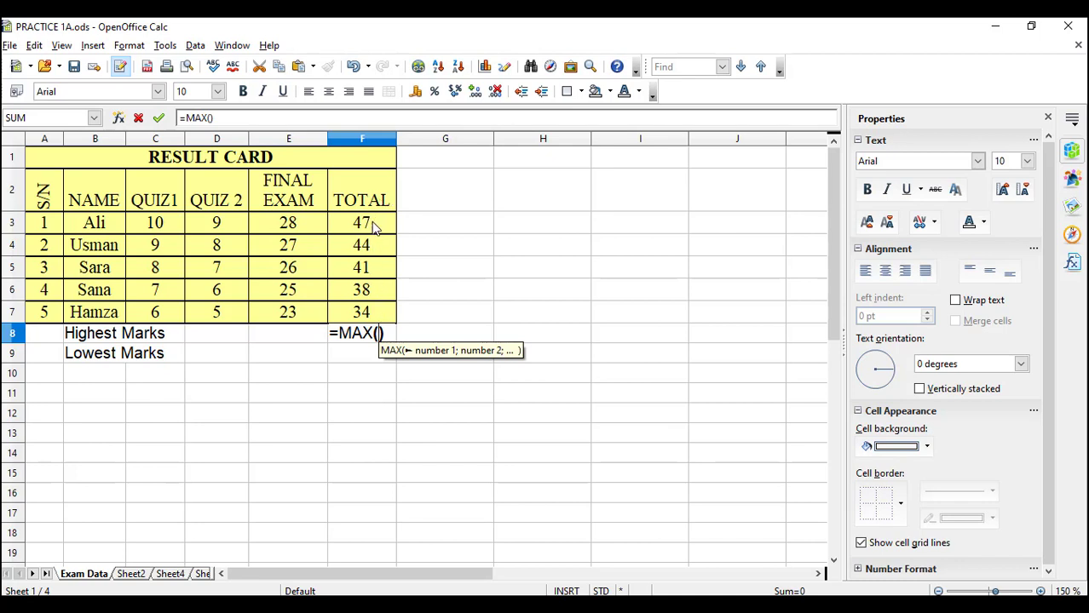
{"action": "left_click_drag", "start_coordinate": [375, 220], "coordinate": [371, 315]}
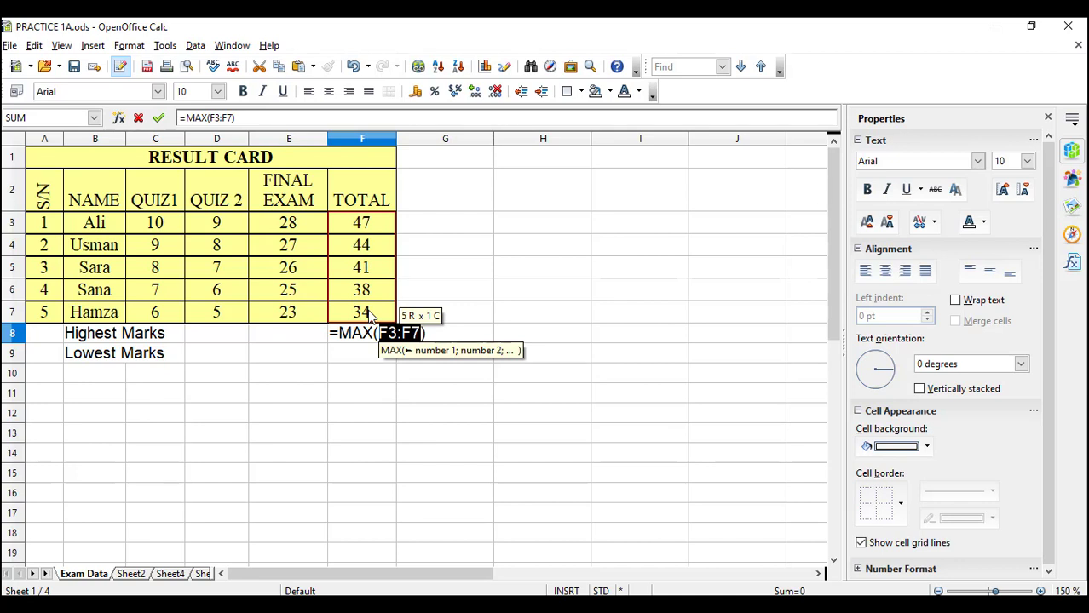
{"action": "key", "text": "Return"}
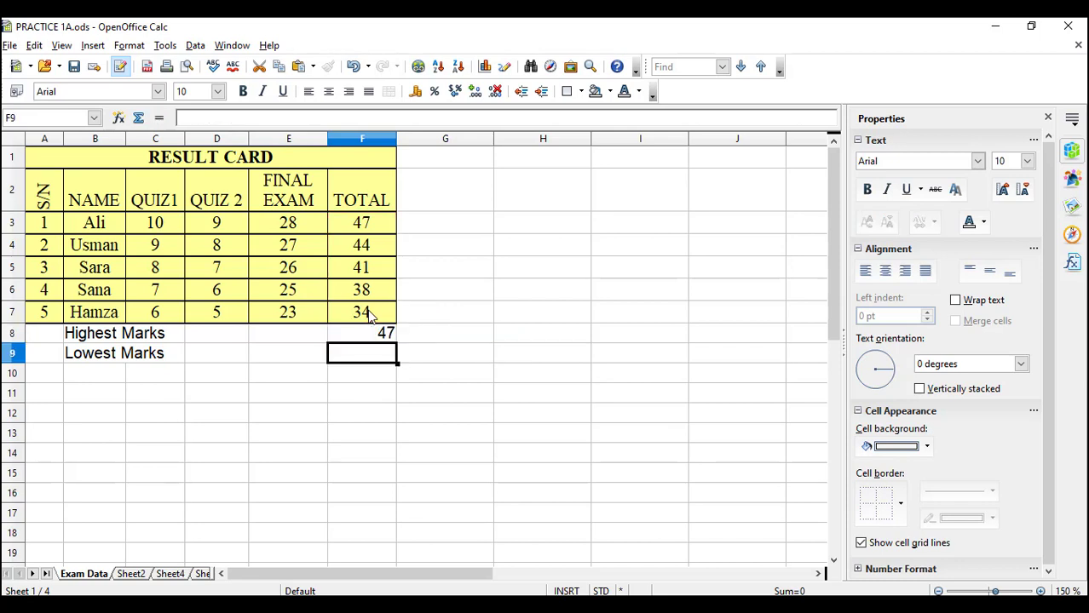
{"action": "left_click", "coordinate": [381, 337]}
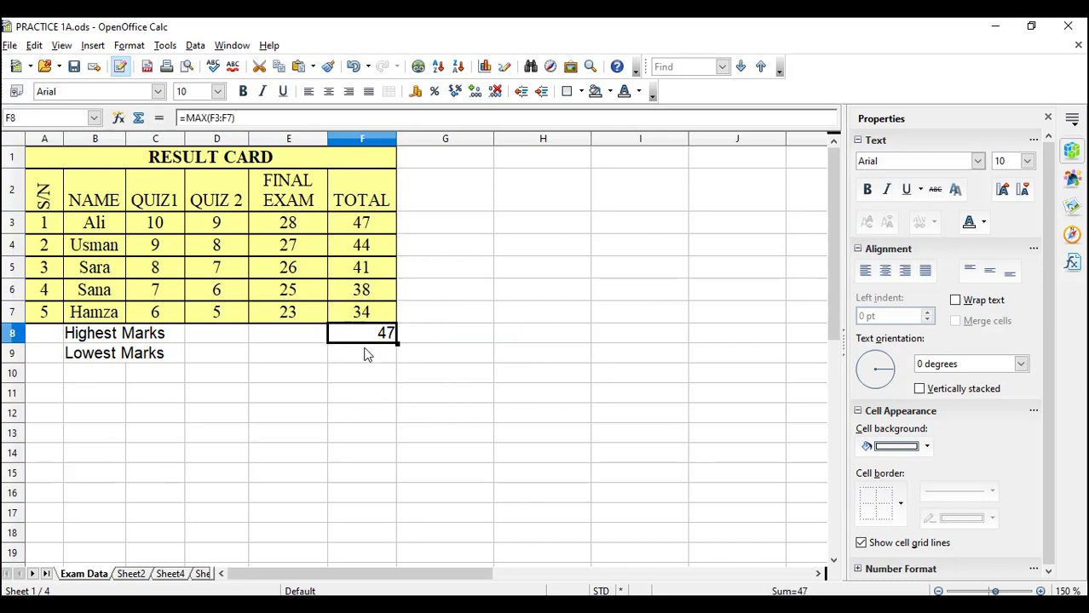
- Enter the formula =MIN(F3:F7) in cell F9 to find the lowest total
{"action": "left_click", "coordinate": [372, 357]}
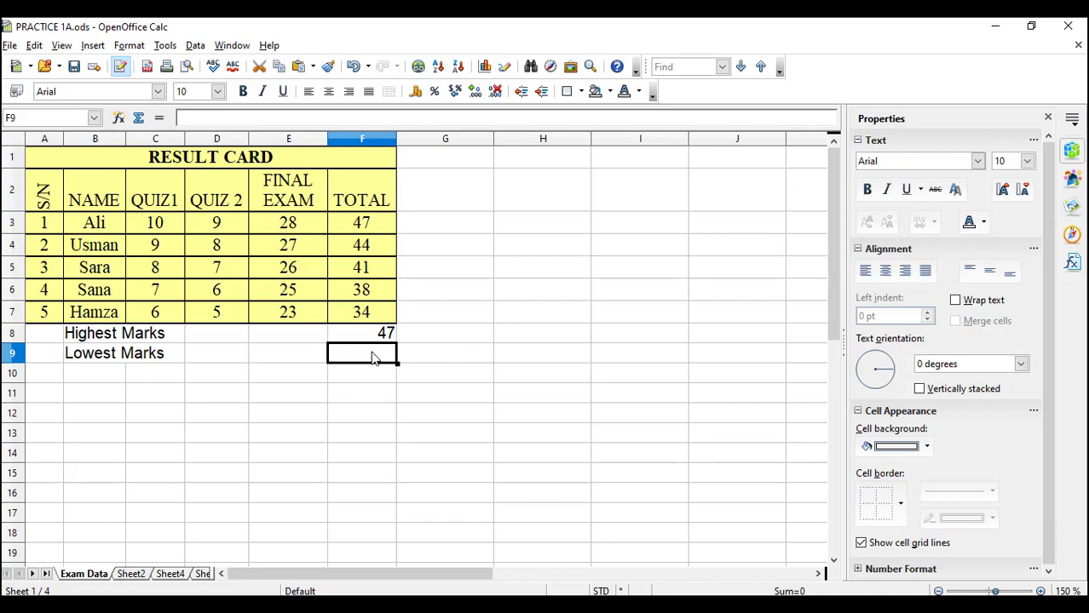
{"action": "type", "text": "=M"}
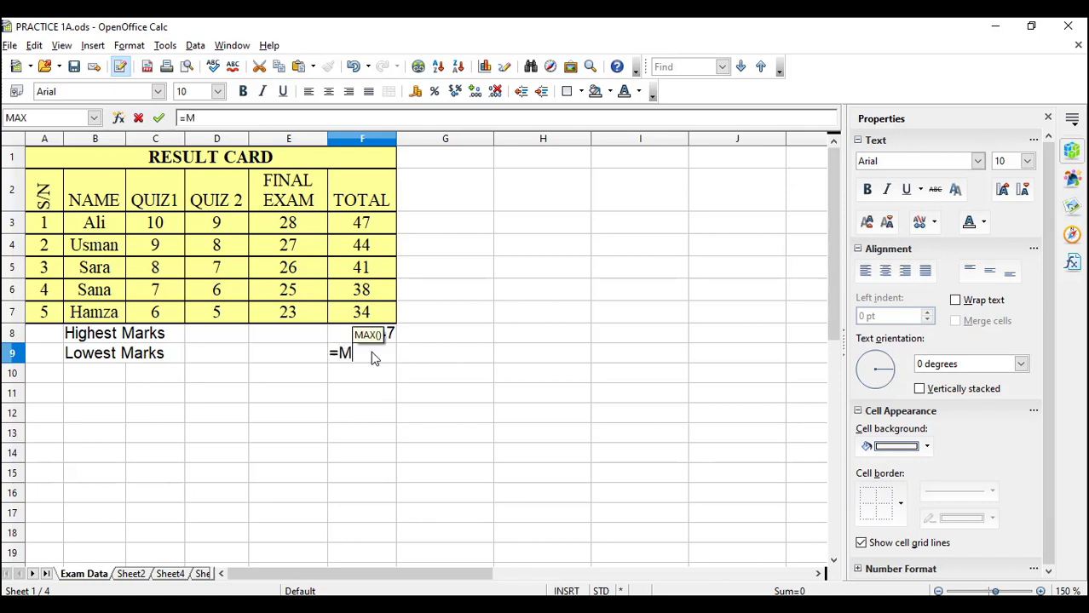
{"action": "type", "text": "IN()"}
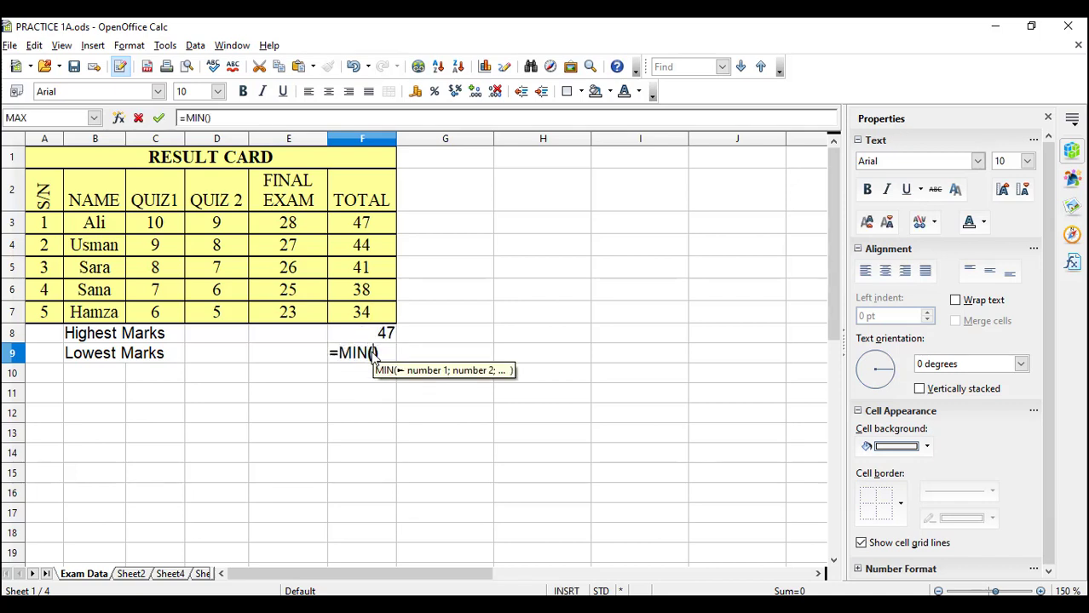
{"action": "left_click_drag", "start_coordinate": [366, 225], "coordinate": [368, 315]}
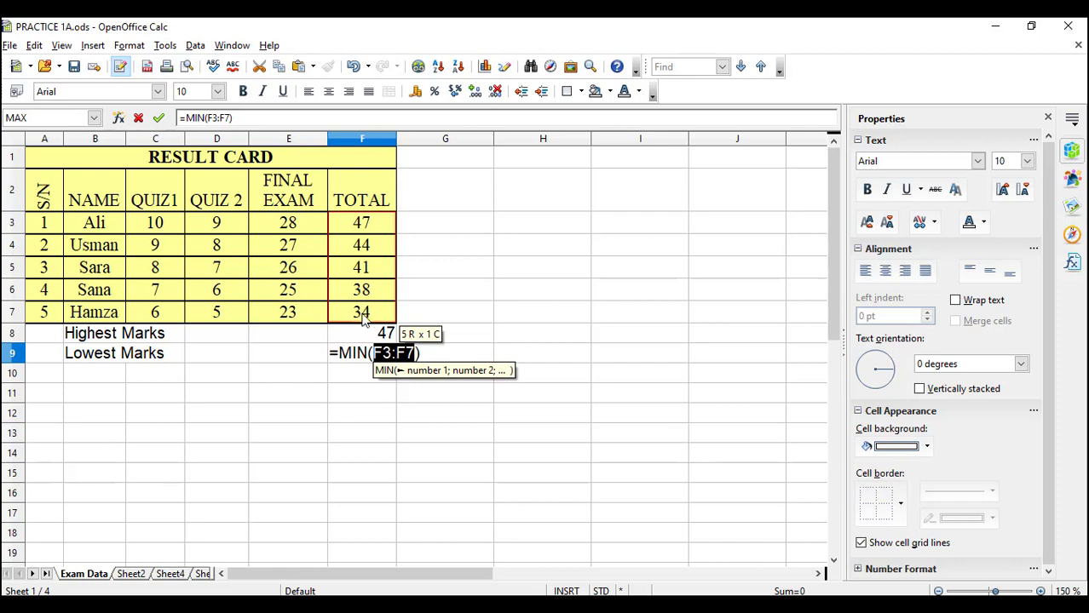
{"action": "key", "text": "Return"}
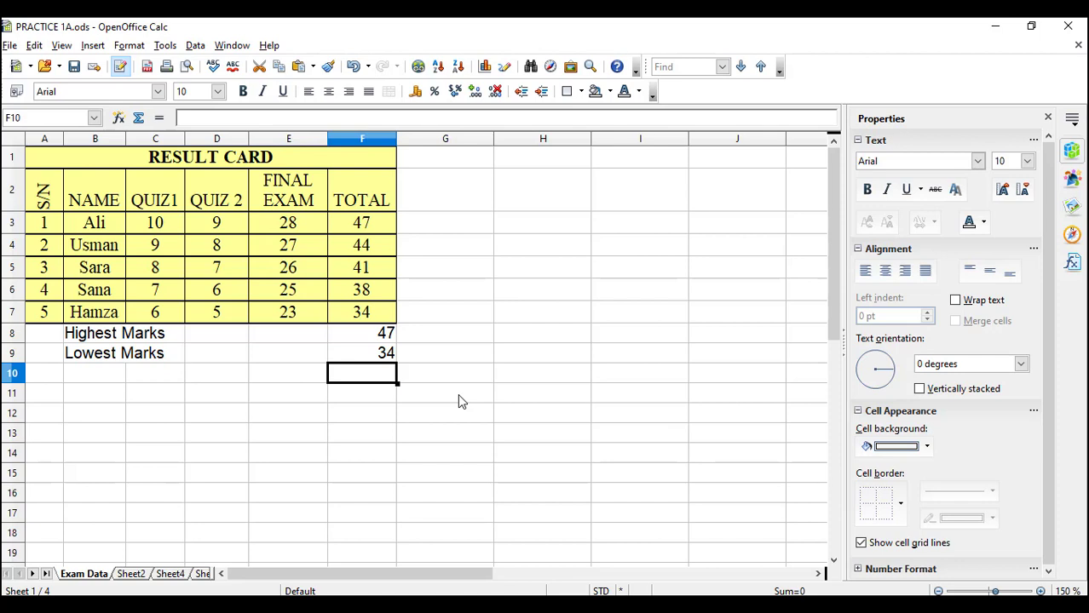
- Enter the label AVERAGE in cell B10 below the Lowest Marks label
{"action": "left_click", "coordinate": [370, 357]}
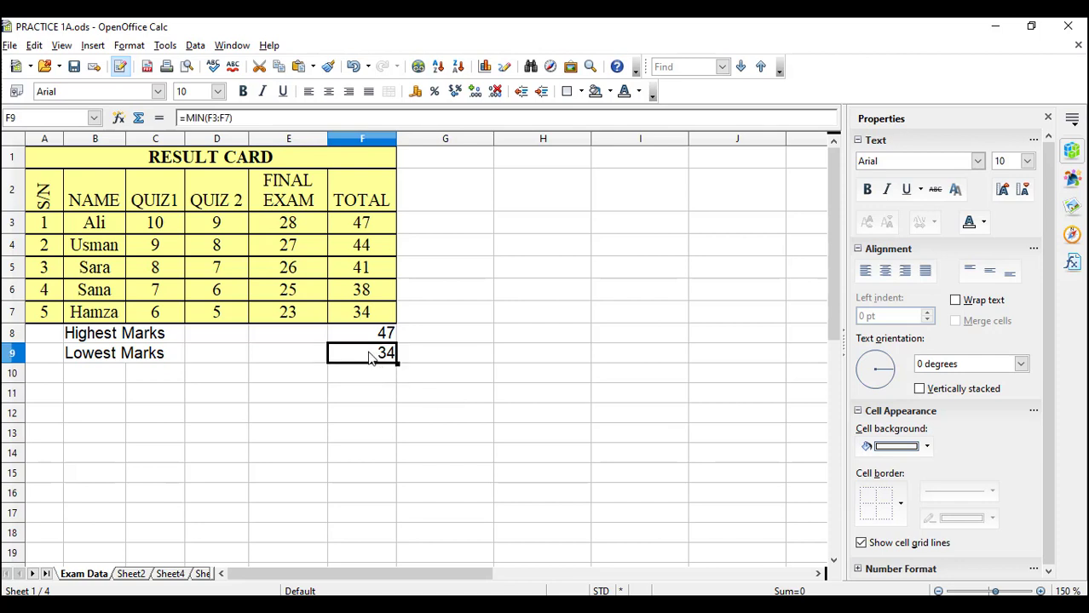
{"action": "left_click", "coordinate": [96, 380]}
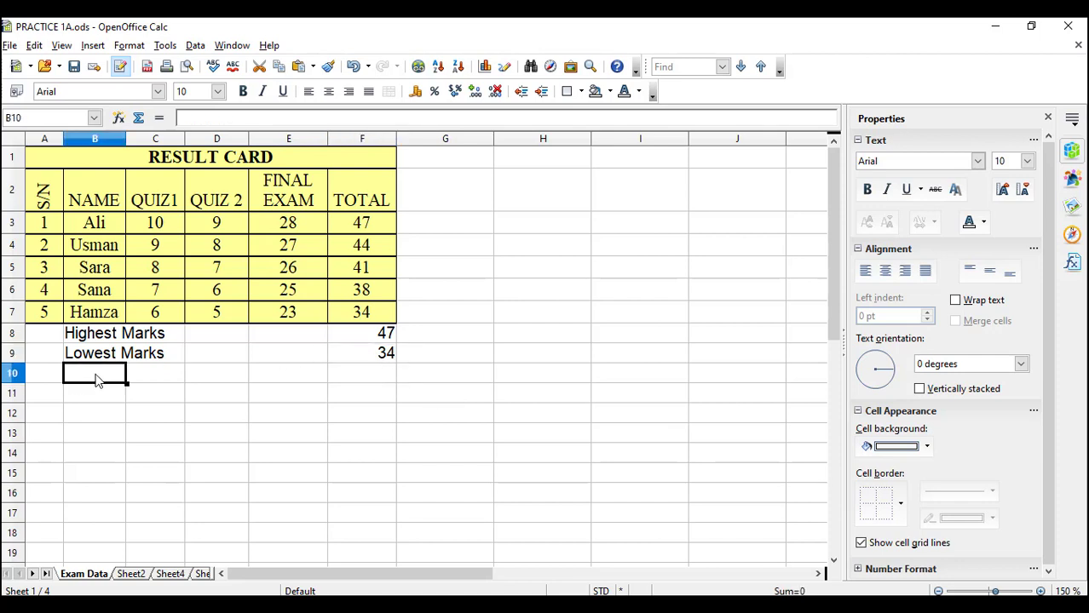
{"action": "type", "text": "AVERAGE"}
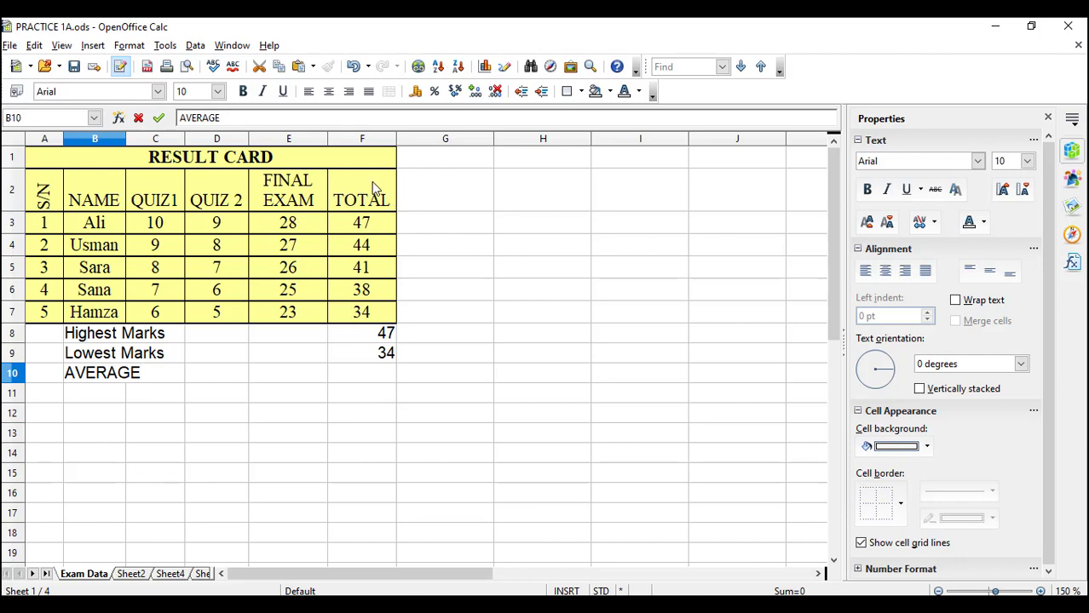
- Enter the formula =AVERAGE(F3:F7) in cell F10 to calculate the average of the totals
{"action": "left_click", "coordinate": [362, 379]}
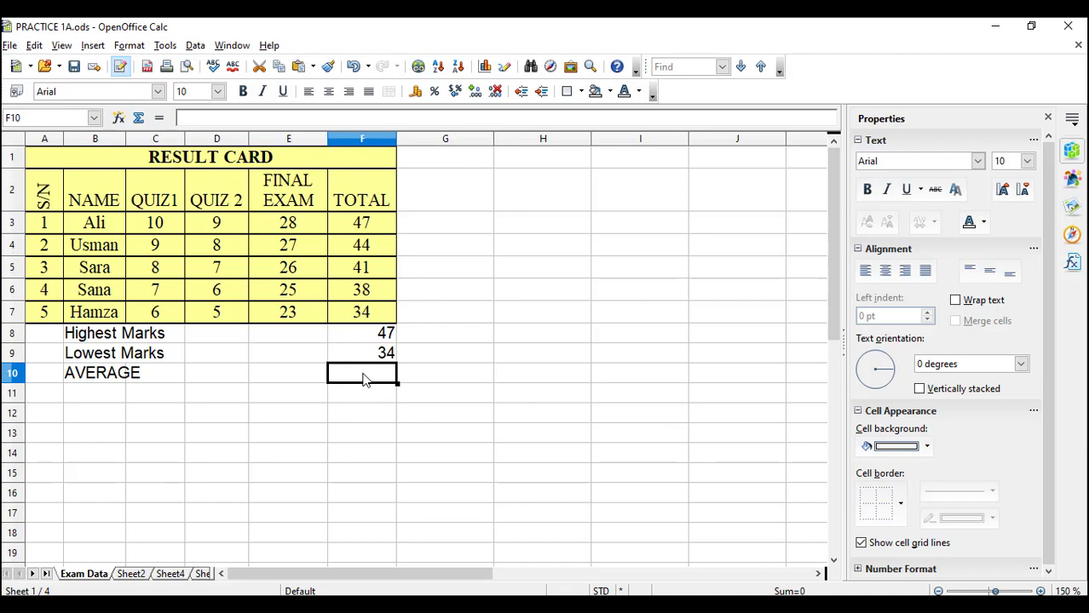
{"action": "type", "text": "=AV"}
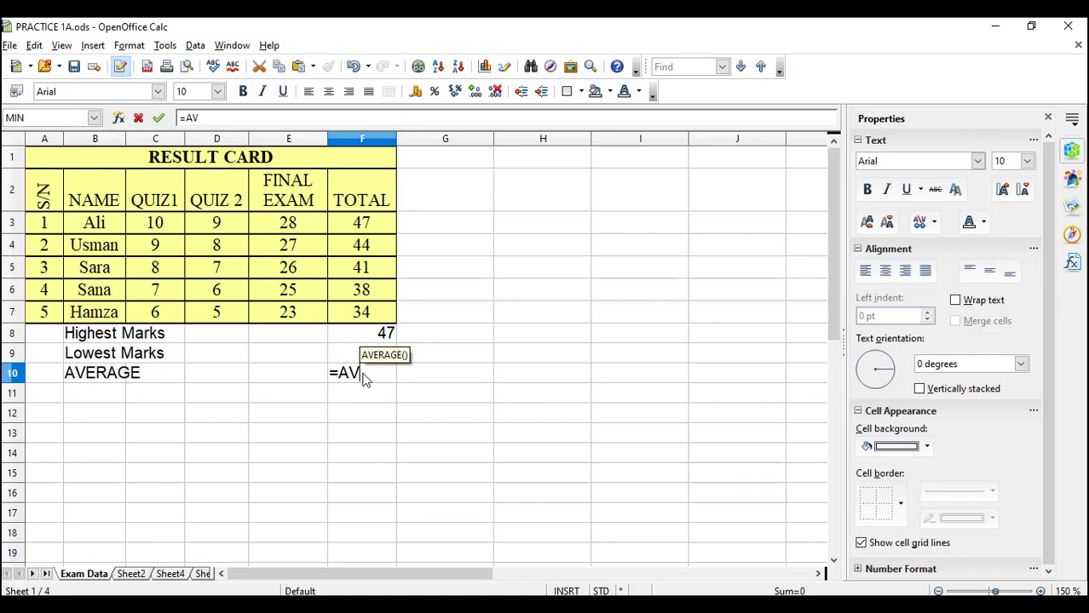
{"action": "key", "text": "Return"}
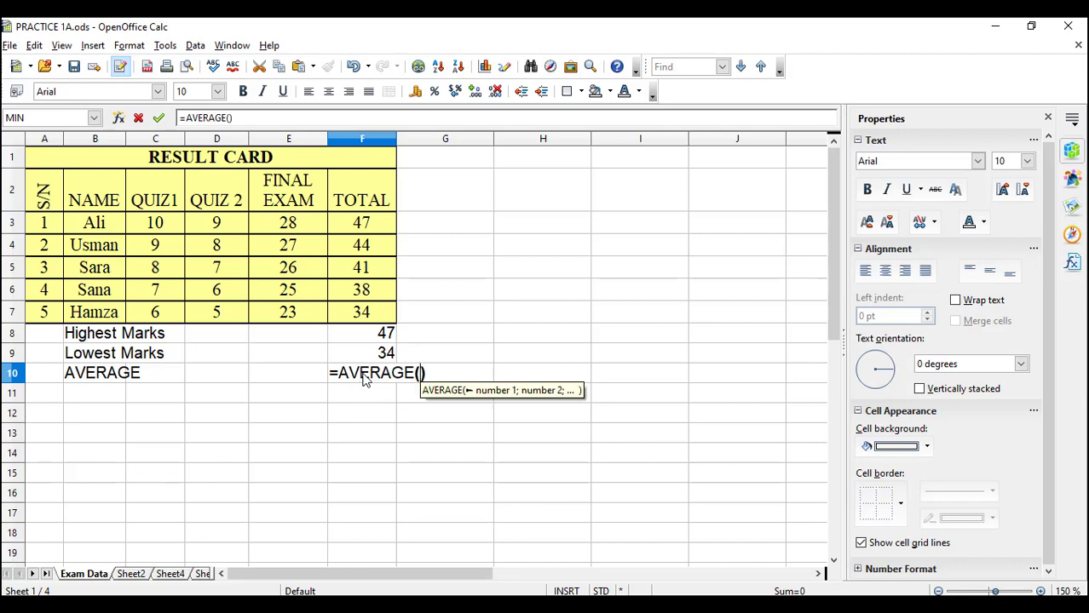
{"action": "left_click", "coordinate": [375, 228]}
{"action": "left_click_drag", "start_coordinate": [378, 244], "coordinate": [375, 315]}
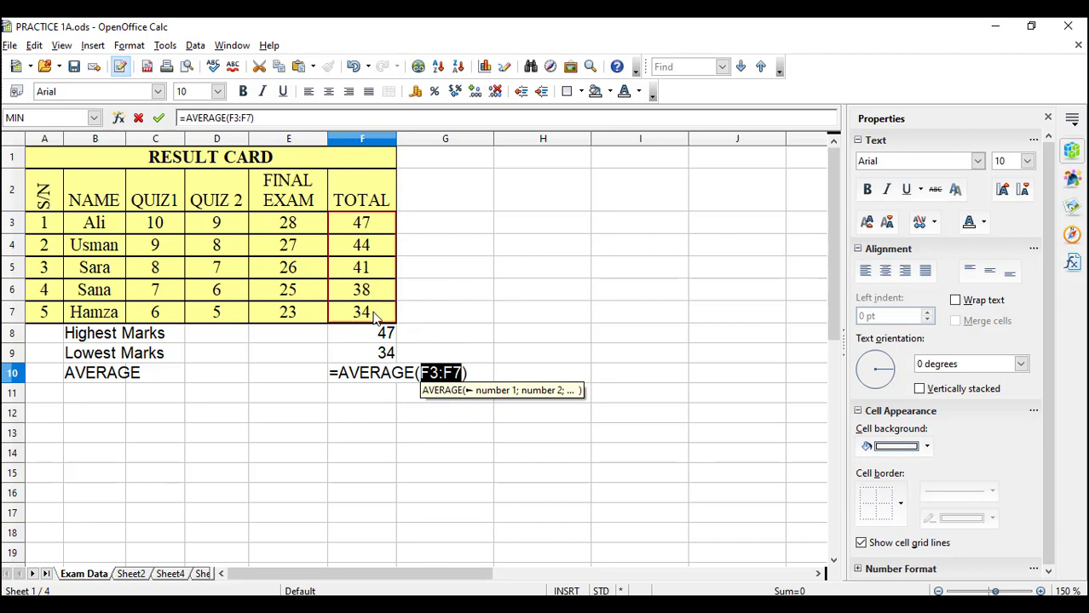
{"action": "key", "text": "Return"}
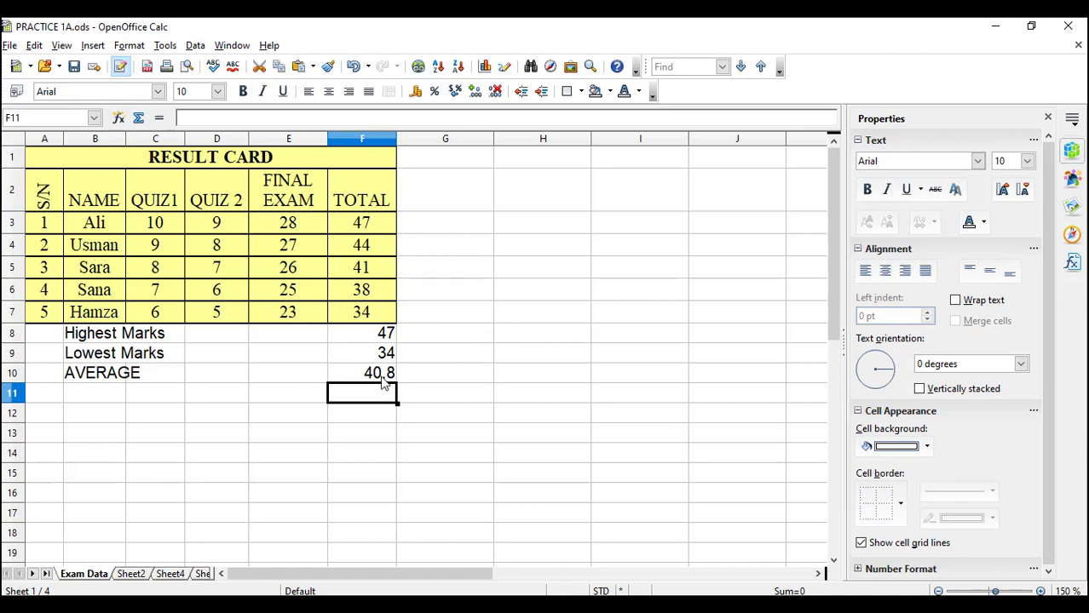
- Enter the label TOTAL STUDENTS in cell B11 below the AVERAGE label
{"action": "left_click", "coordinate": [96, 399]}
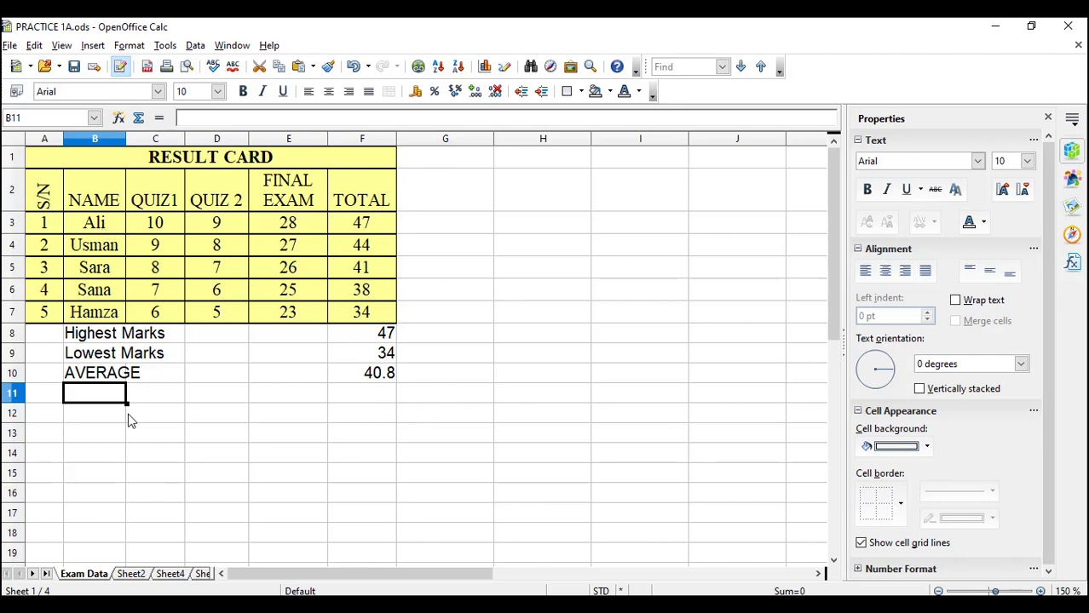
{"action": "type", "text": "TOTAL "}
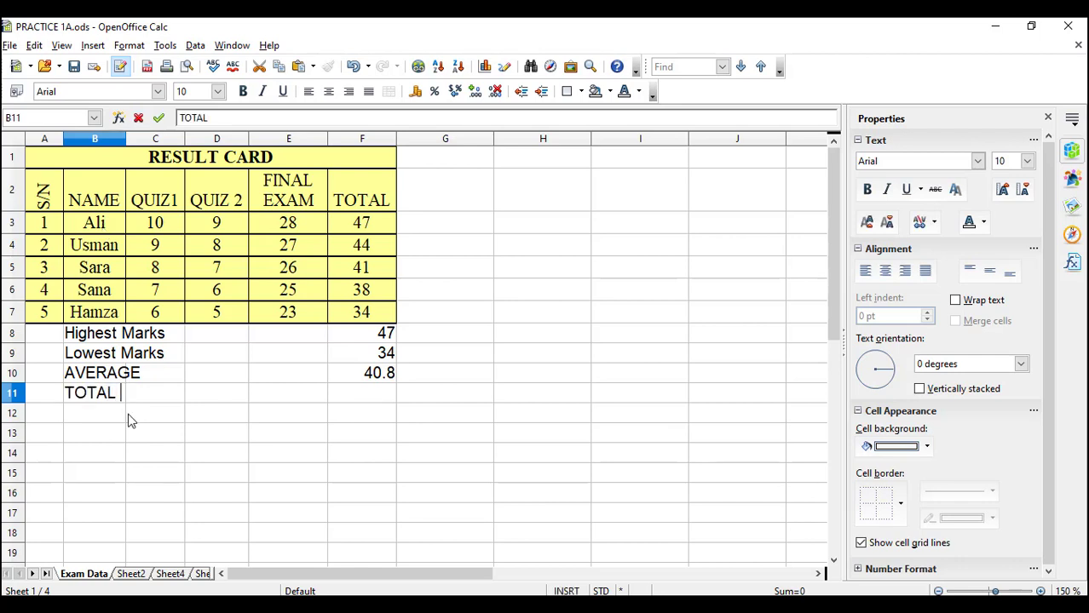
{"action": "type", "text": "STUDENTS"}
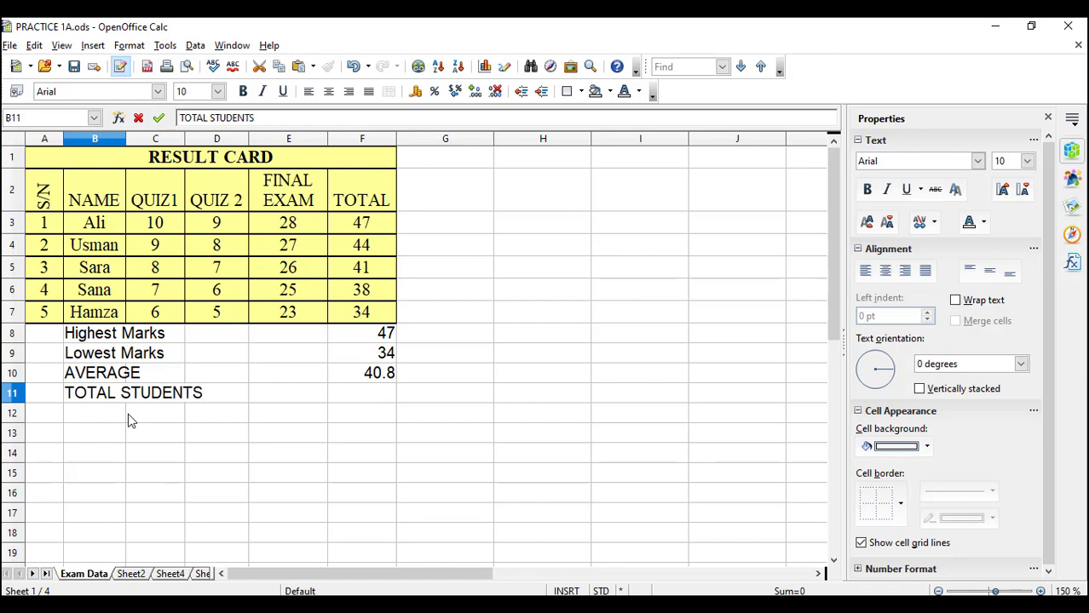
- Enter the formula =COUNT(B3:B7) in cell F11 to try counting the students by the NAME column
{"action": "left_click", "coordinate": [355, 398]}
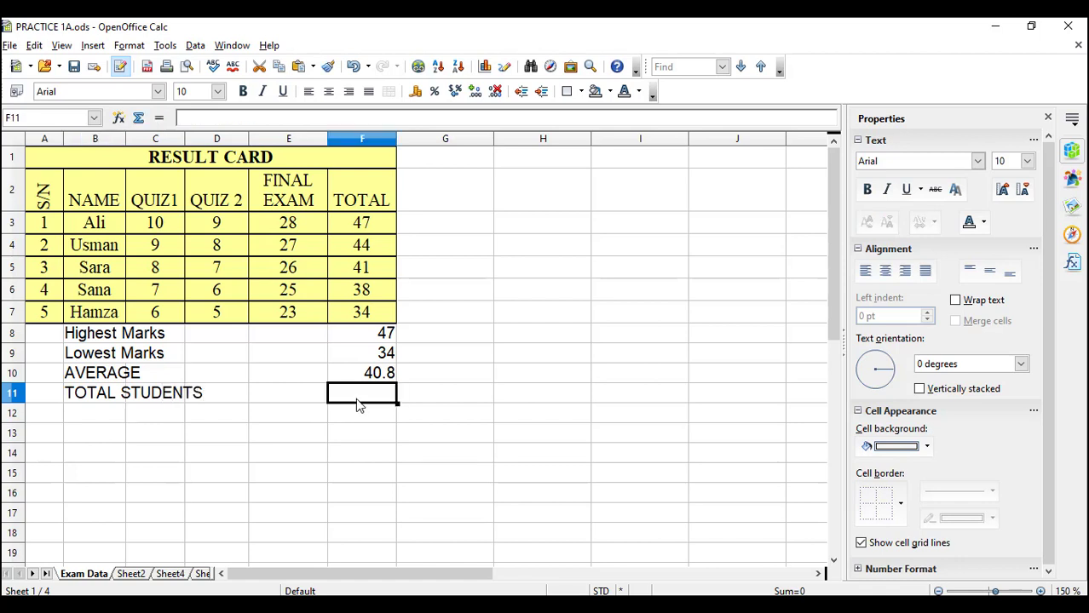
{"action": "type", "text": "=COUNT"}
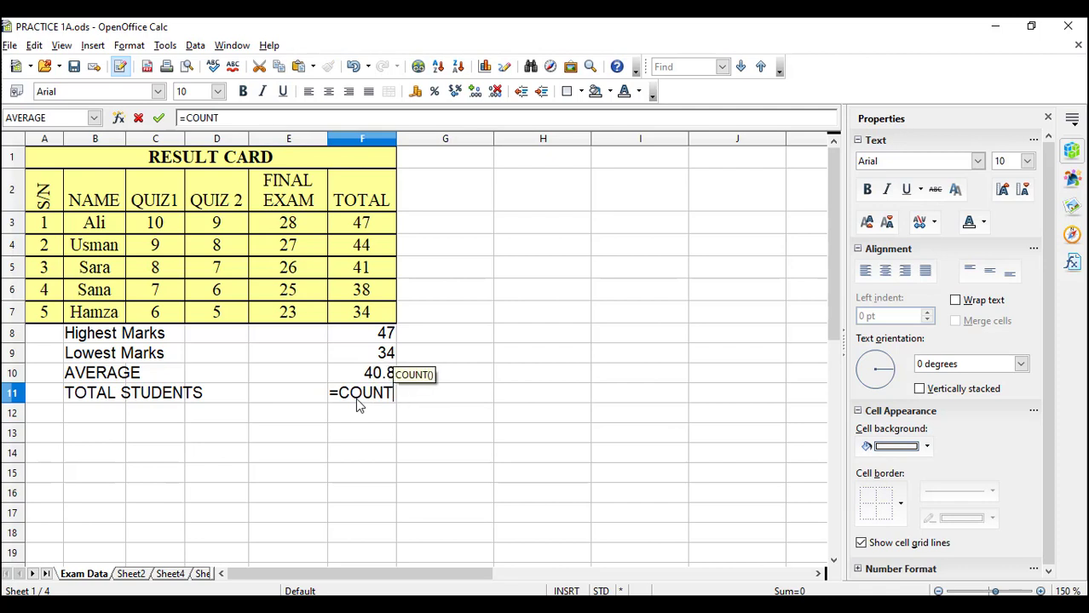
{"action": "type", "text": "("}
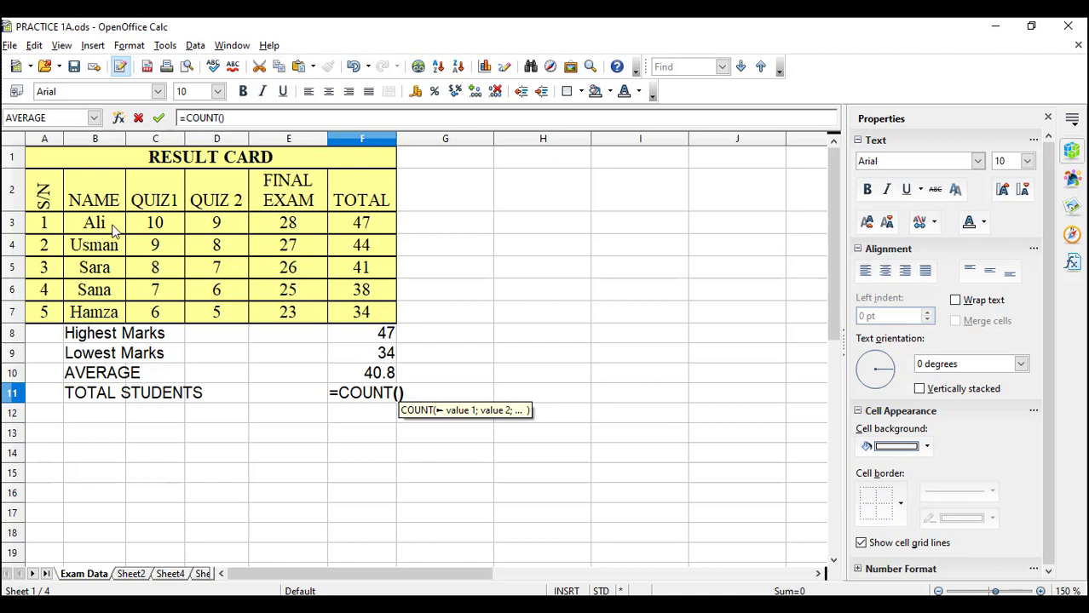
{"action": "left_click_drag", "start_coordinate": [100, 234], "coordinate": [106, 315]}
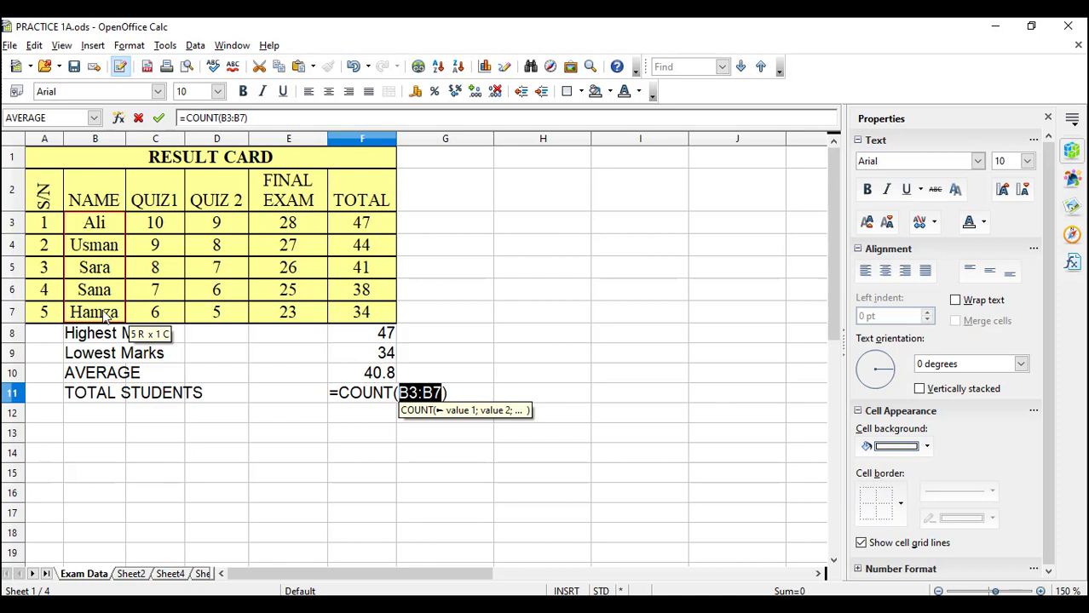
{"action": "key", "text": "Return"}
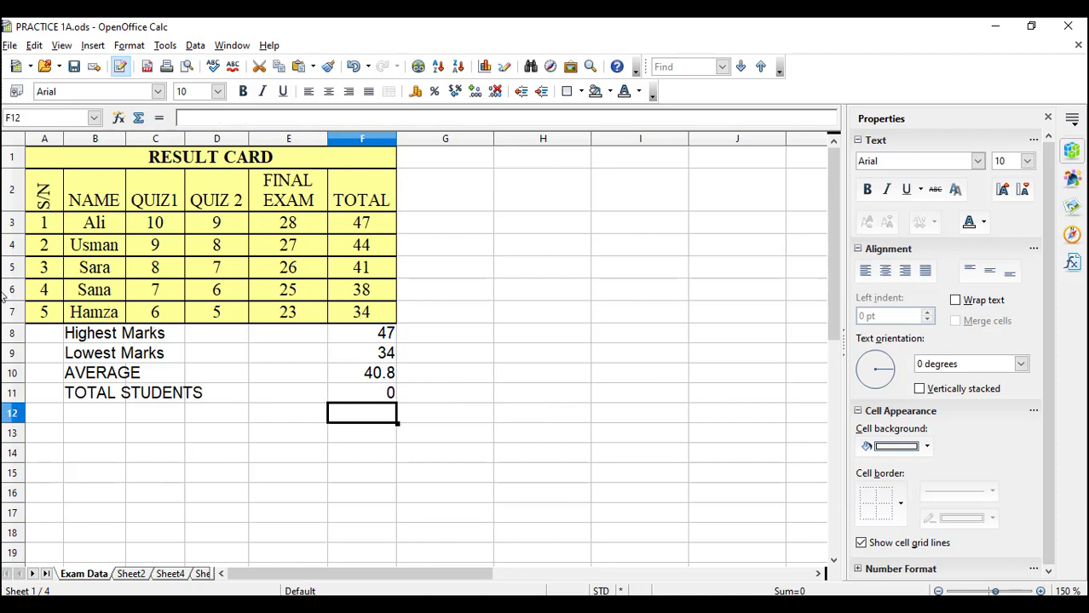
- Change the range of the COUNT formula in F11 to A3:A7 so it counts the serial numbers
{"action": "left_click", "coordinate": [384, 398]}
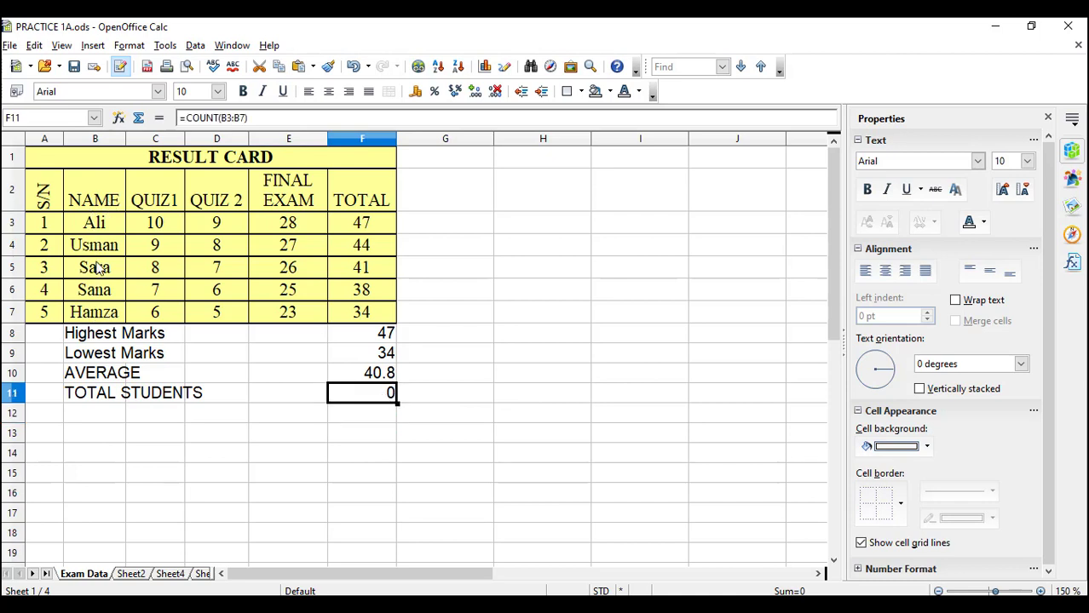
{"action": "double_click", "coordinate": [385, 396]}
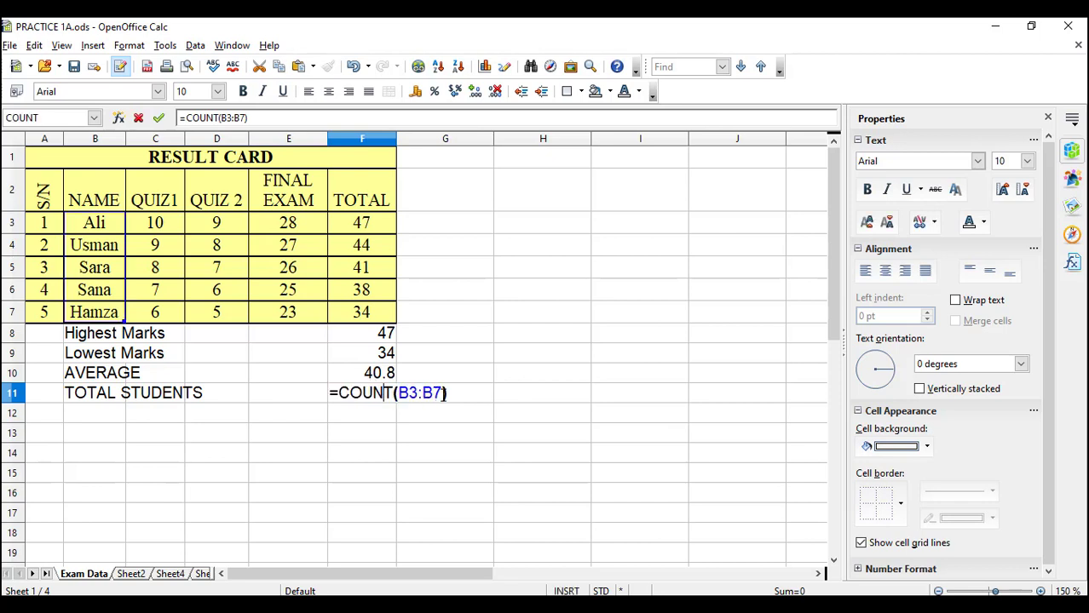
{"action": "key", "text": "BackSpace"}
{"action": "key", "text": "BackSpace"}
{"action": "key", "text": "BackSpace"}
{"action": "key", "text": "BackSpace"}
{"action": "key", "text": "BackSpace"}
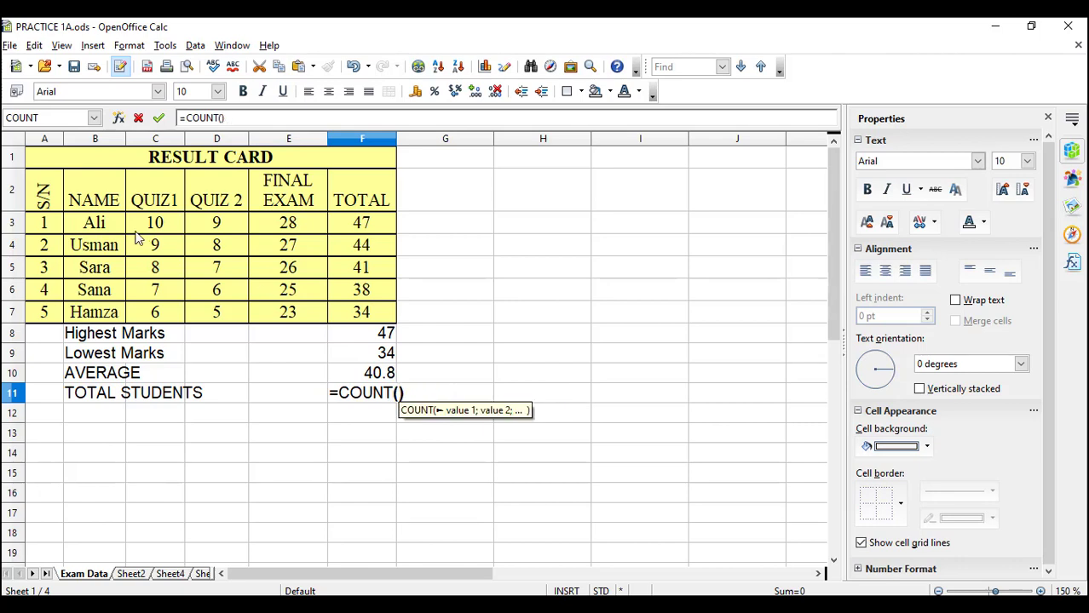
{"action": "left_click_drag", "start_coordinate": [49, 228], "coordinate": [47, 316]}
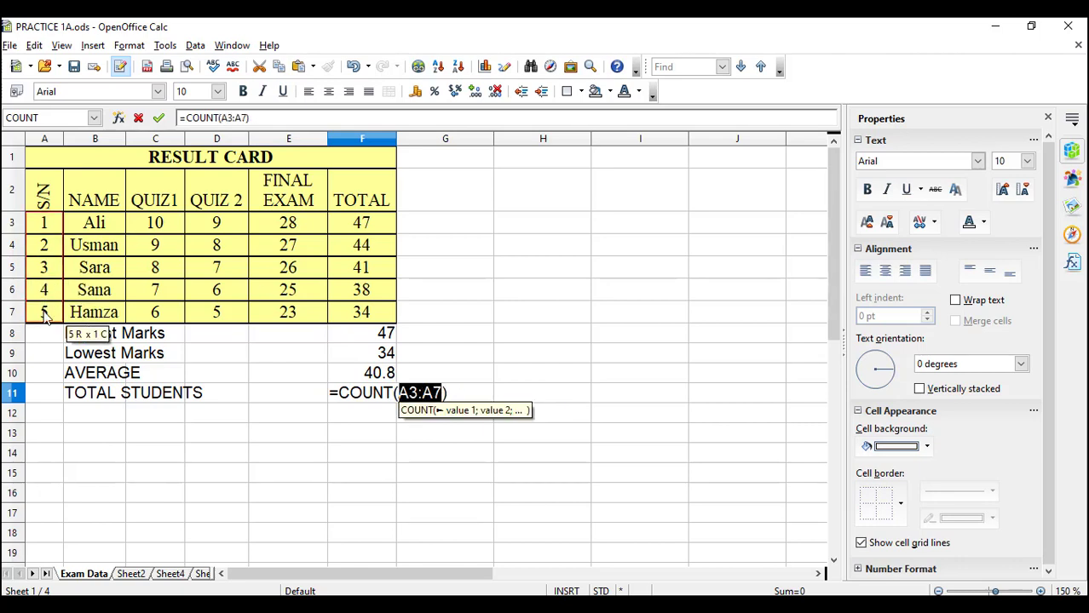
{"action": "key", "text": "Return"}
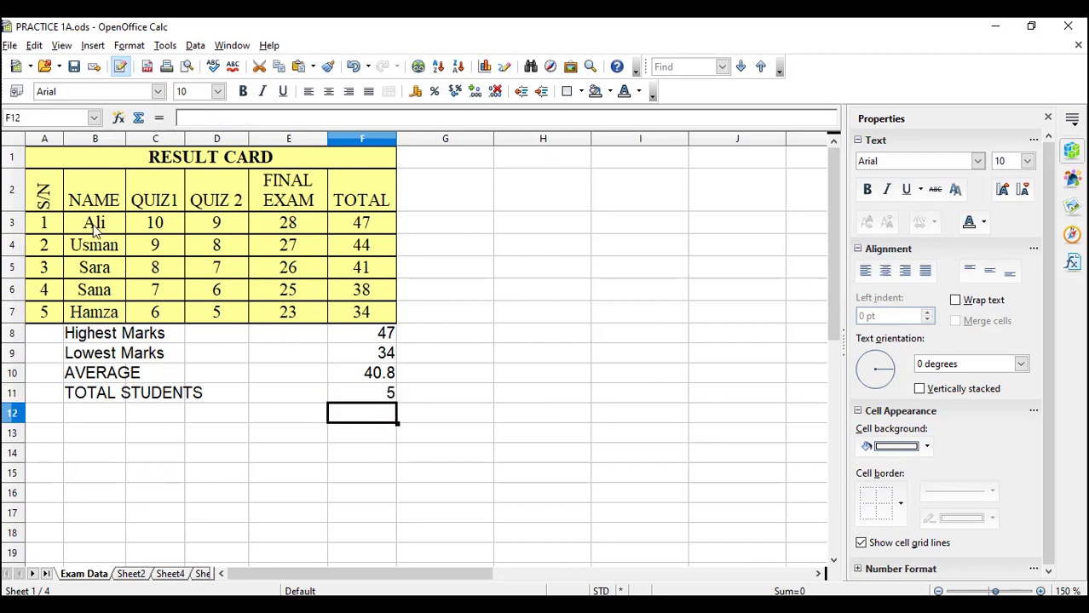
{"action": "left_click", "coordinate": [45, 140]}
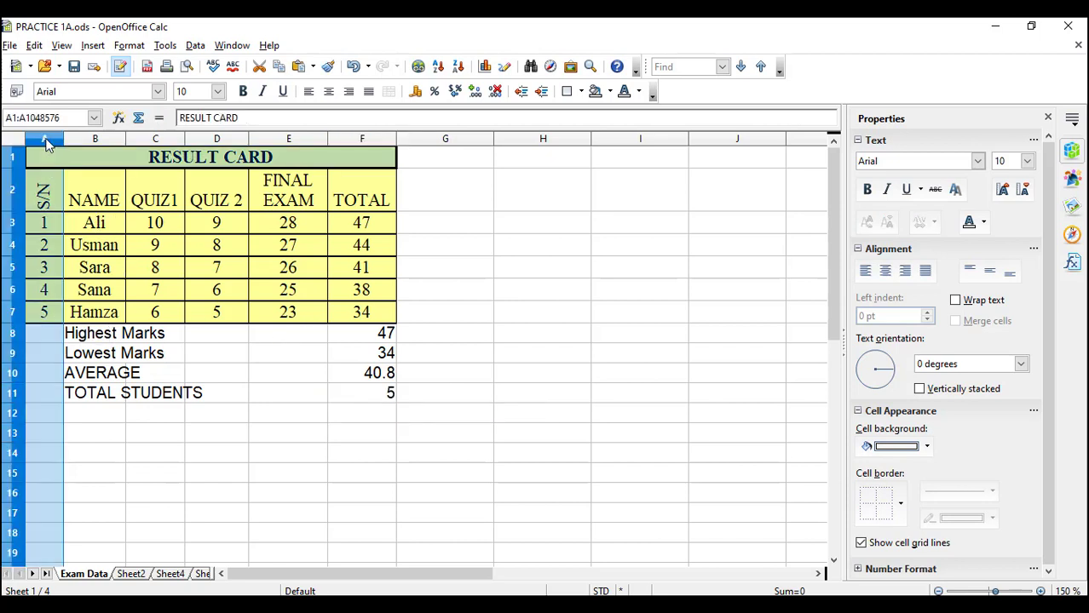
{"action": "left_click", "coordinate": [100, 226]}
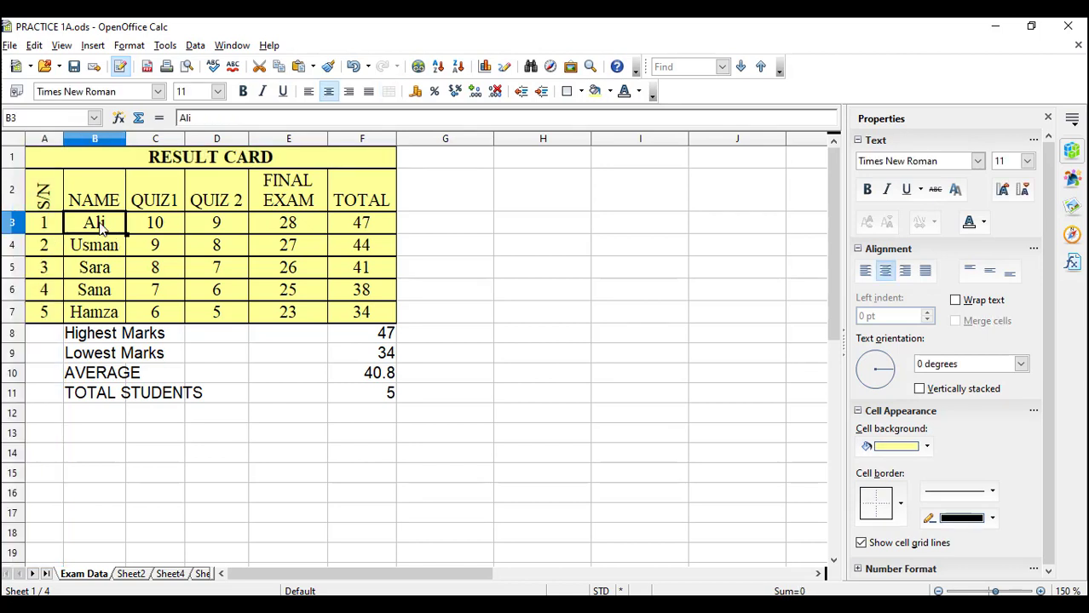
{"action": "left_click_drag", "start_coordinate": [112, 229], "coordinate": [109, 314]}
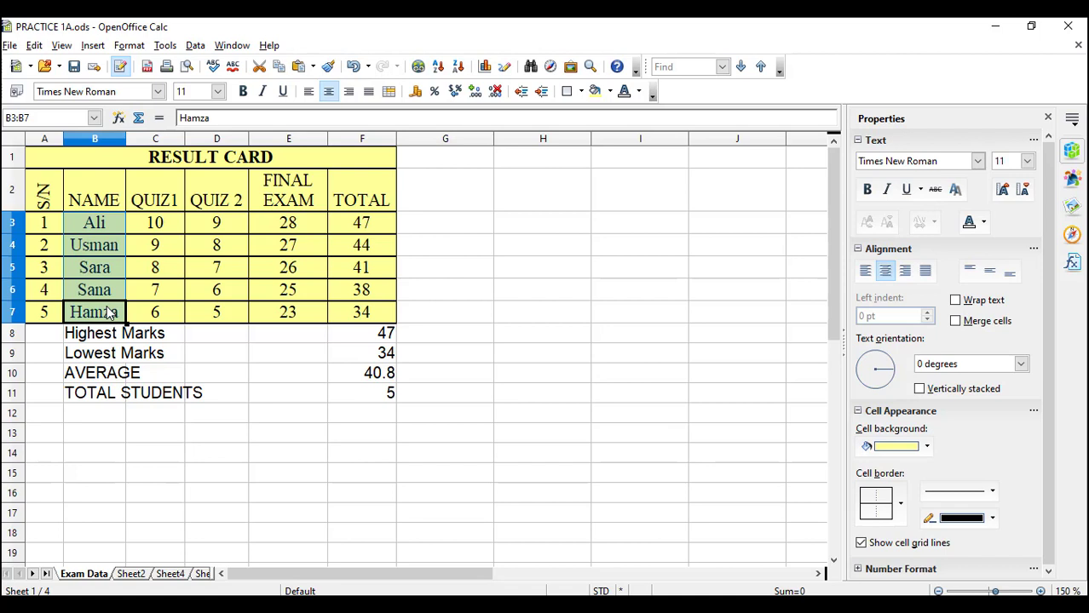
{"action": "left_click", "coordinate": [382, 396]}
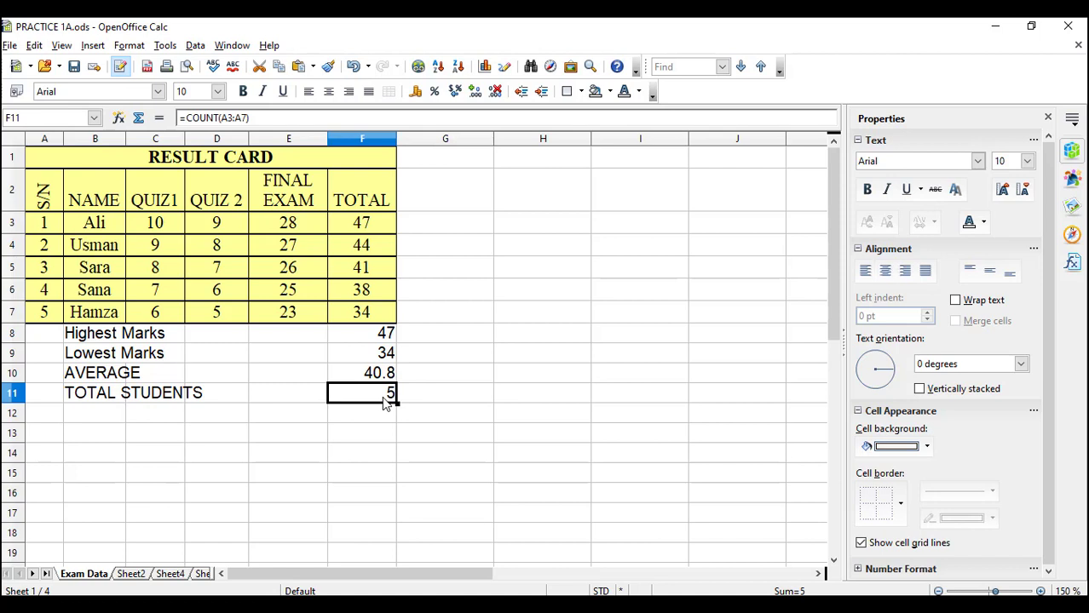
- Enter the formula =COUNTA(B3:B7) in cell G11 to count the students by their text names
{"action": "left_click", "coordinate": [465, 396]}
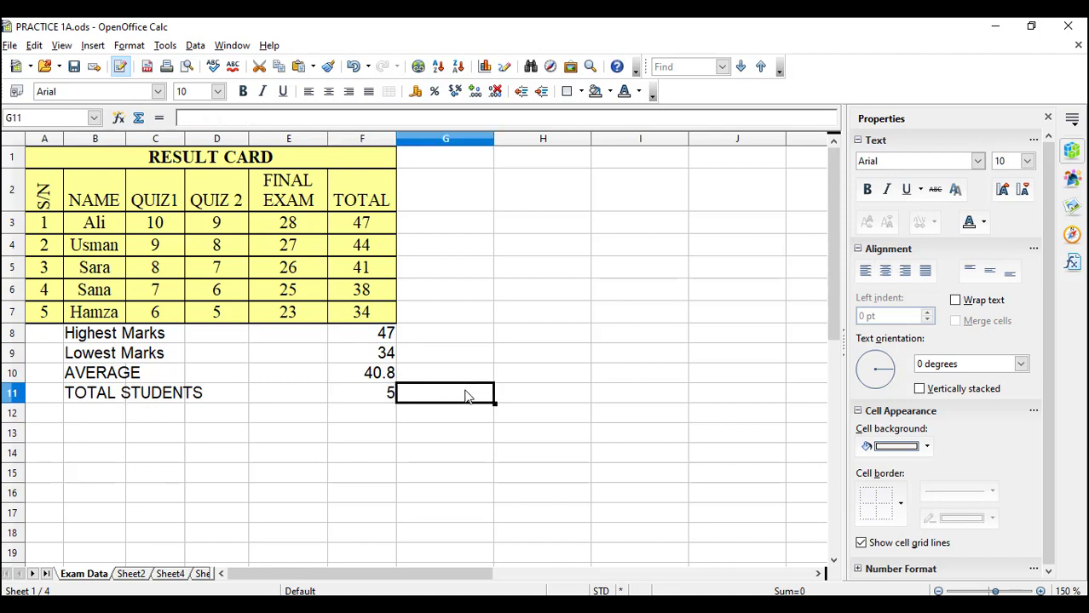
{"action": "type", "text": "=CO"}
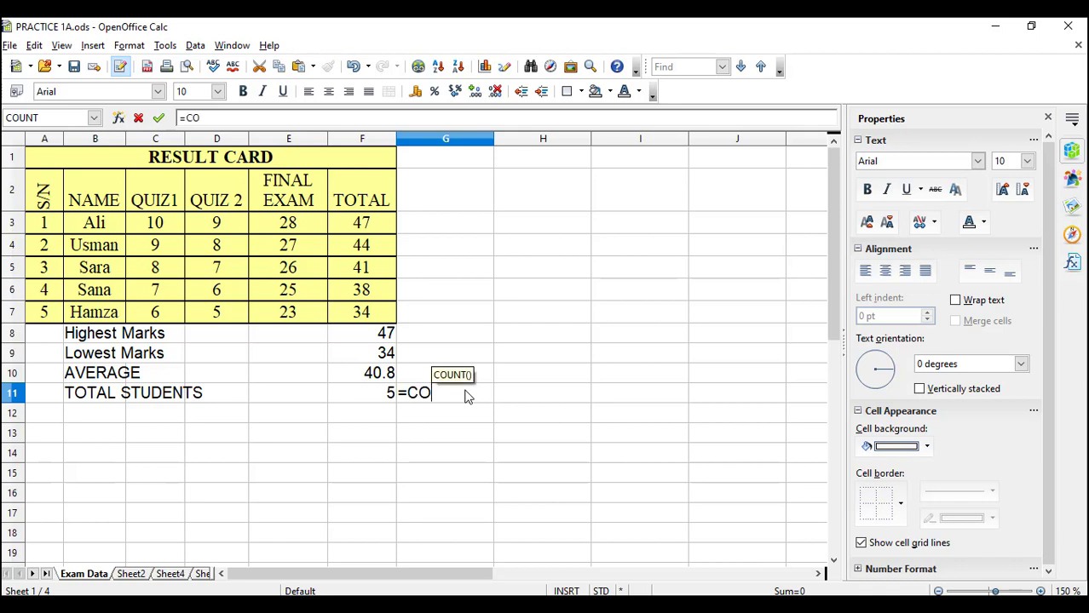
{"action": "type", "text": "UNT"}
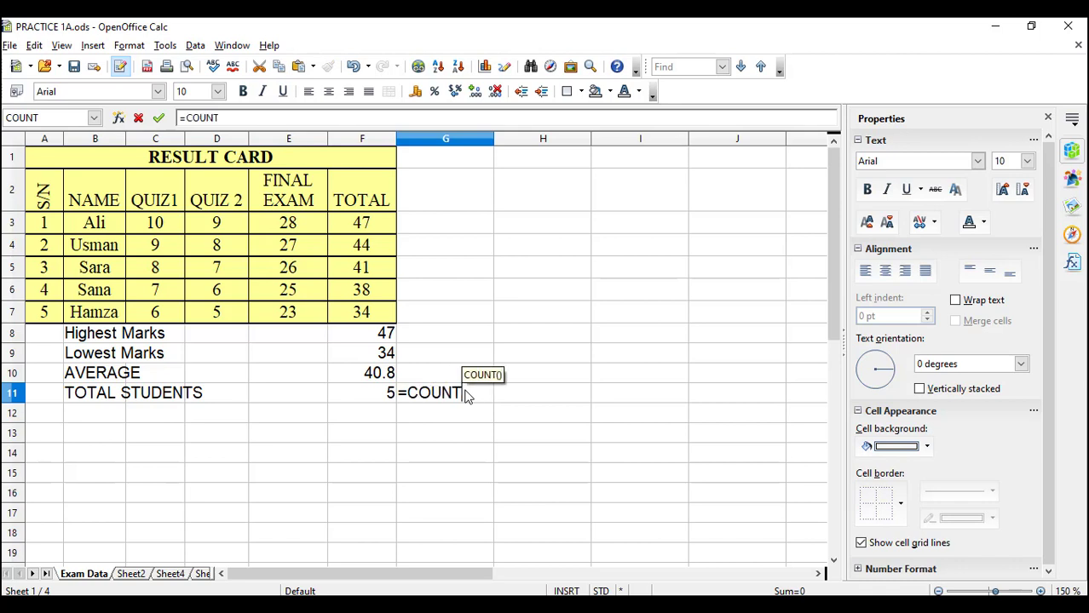
{"action": "type", "text": "A("}
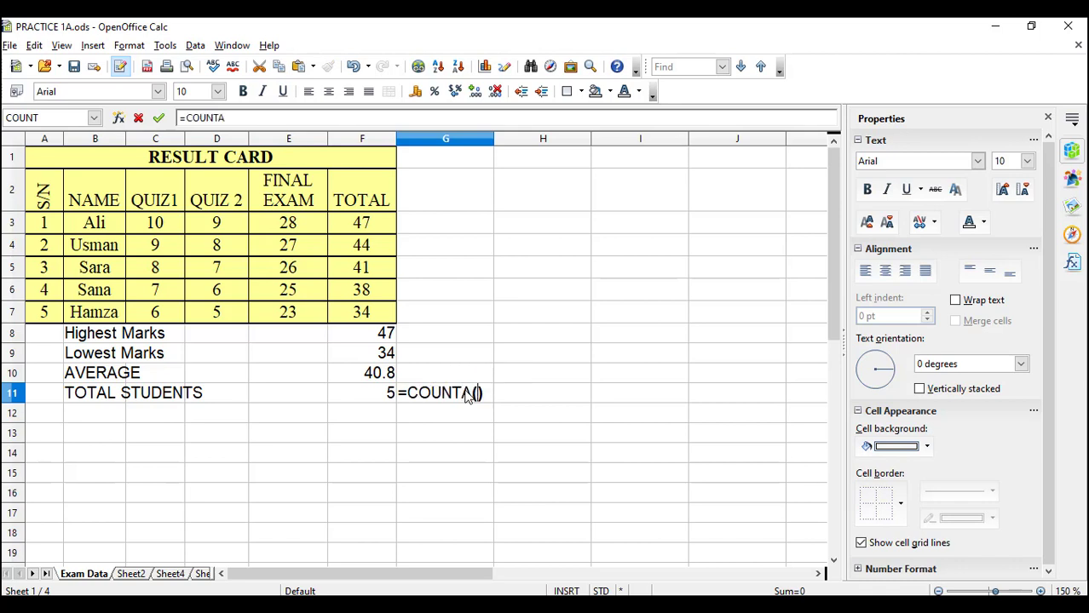
{"action": "left_click_drag", "start_coordinate": [95, 223], "coordinate": [104, 314]}
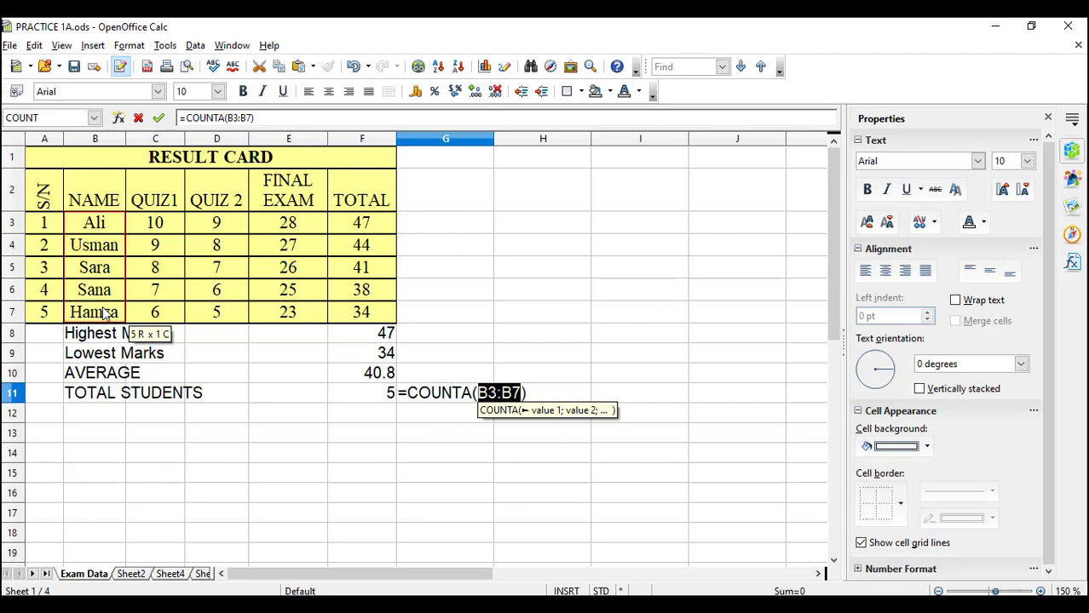
{"action": "key", "text": "Return"}
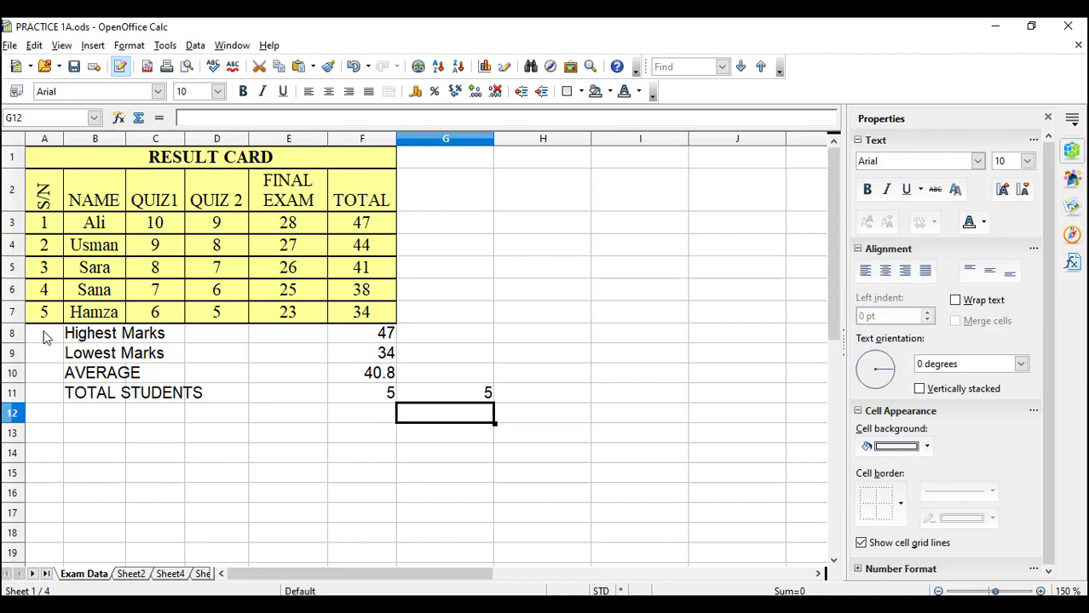
- Copy the formatting of cell A3 onto the summary rows A8:F11 with the Format Paintbrush
{"action": "left_click_drag", "start_coordinate": [38, 336], "coordinate": [392, 393]}
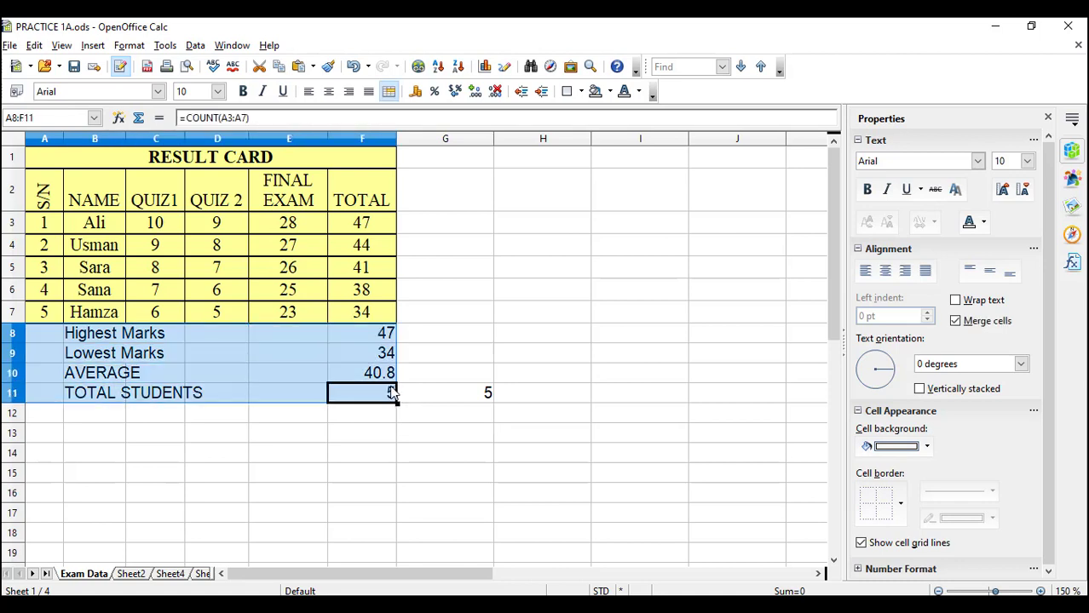
{"action": "left_click", "coordinate": [299, 440]}
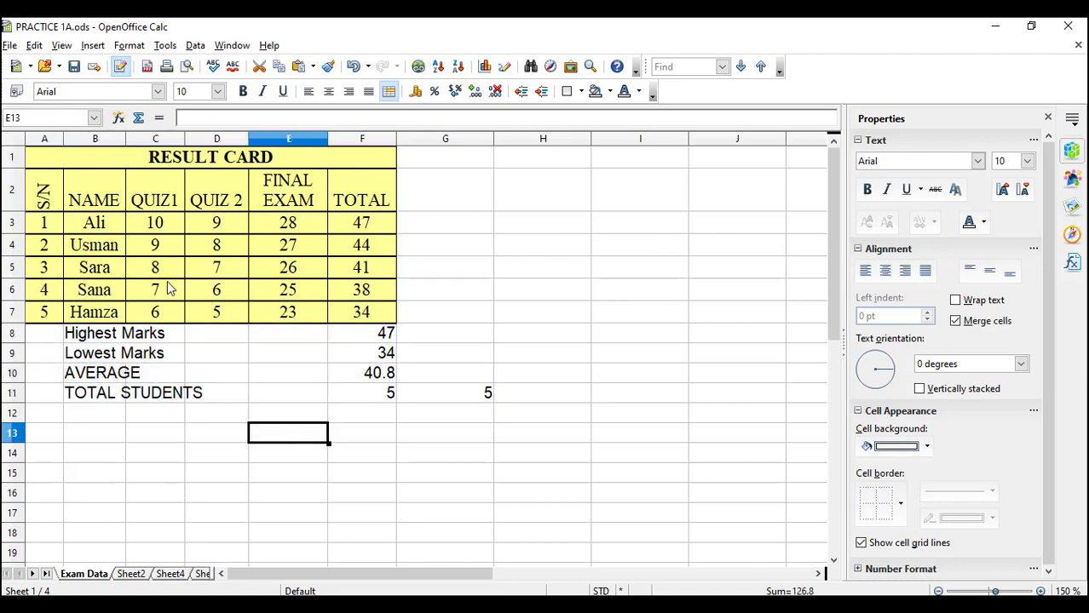
{"action": "left_click", "coordinate": [46, 223]}
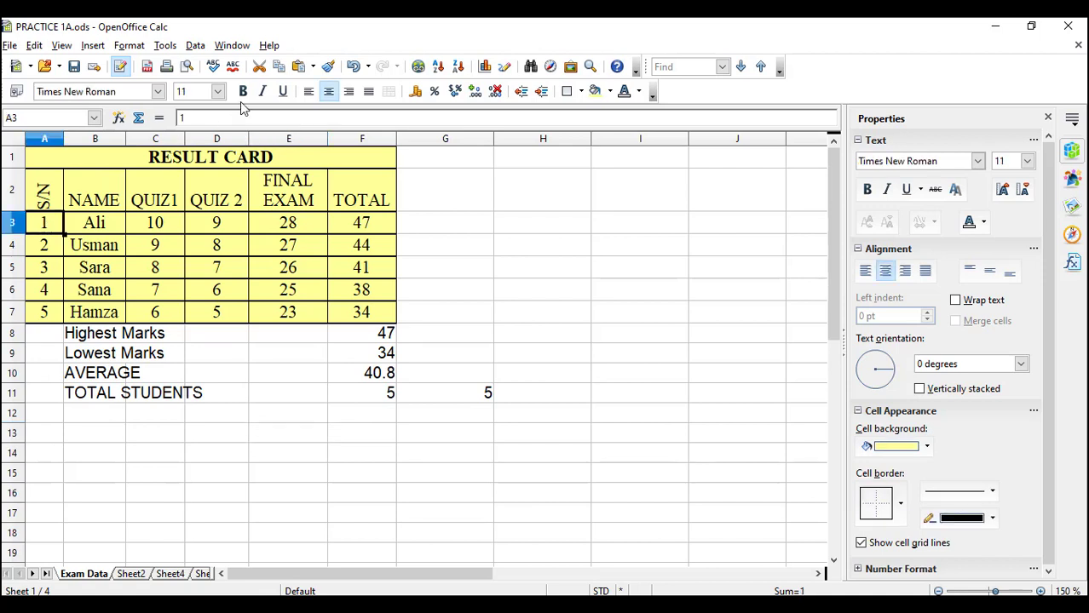
{"action": "left_click", "coordinate": [329, 73]}
{"action": "mouse_move", "coordinate": [38, 331]}
{"action": "left_mouse_down"}
{"action": "mouse_move", "coordinate": [359, 372]}
{"action": "mouse_move", "coordinate": [382, 394]}
{"action": "left_mouse_up"}
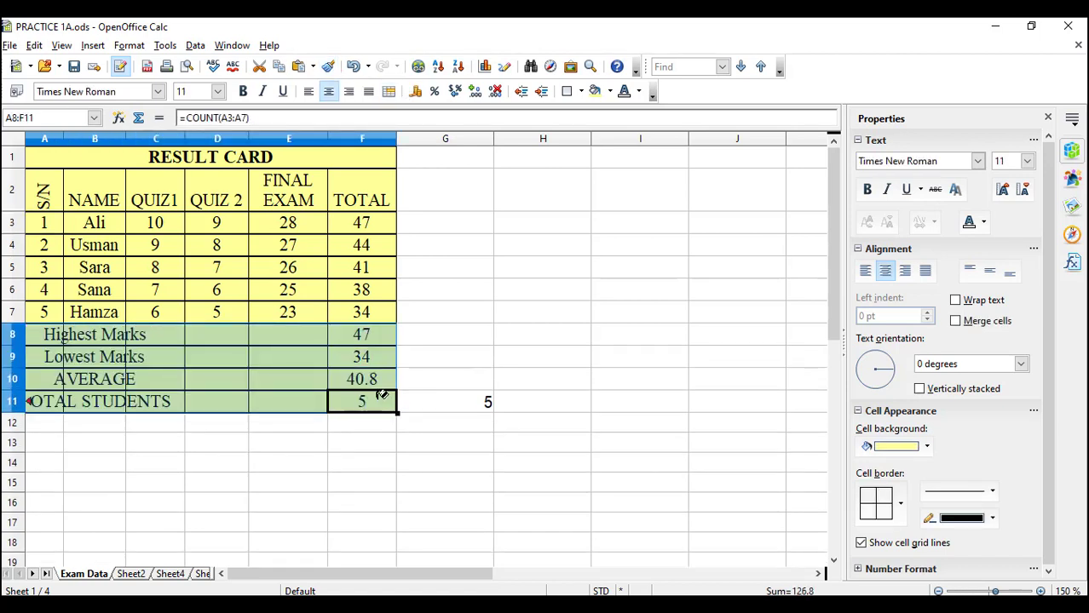
- Fit the width of column B to its longest entry so the summary row labels are fully readable
{"action": "left_click", "coordinate": [256, 486]}
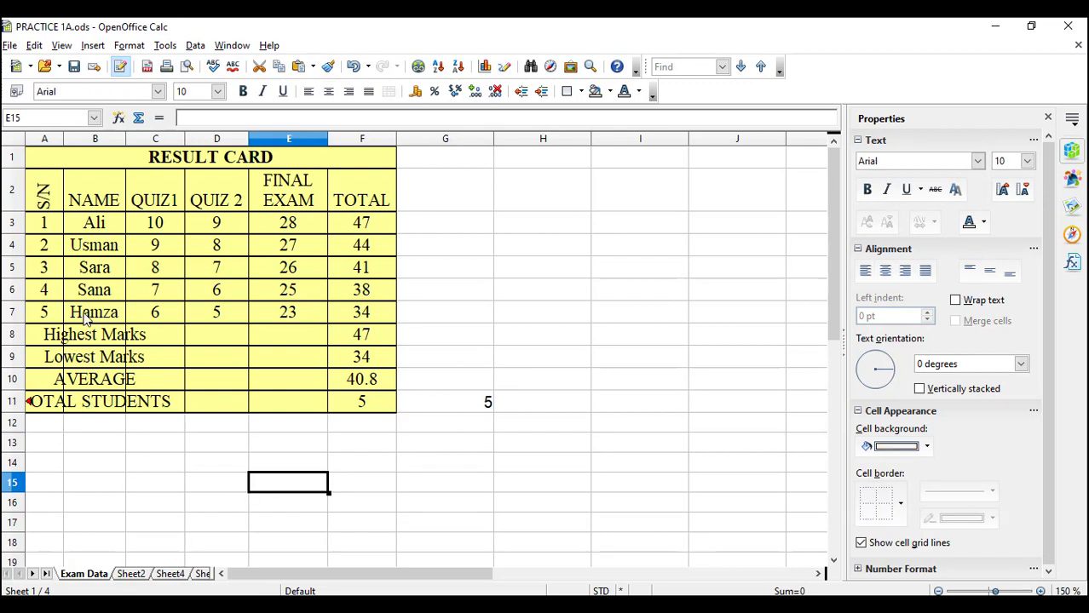
{"action": "double_click", "coordinate": [126, 139]}
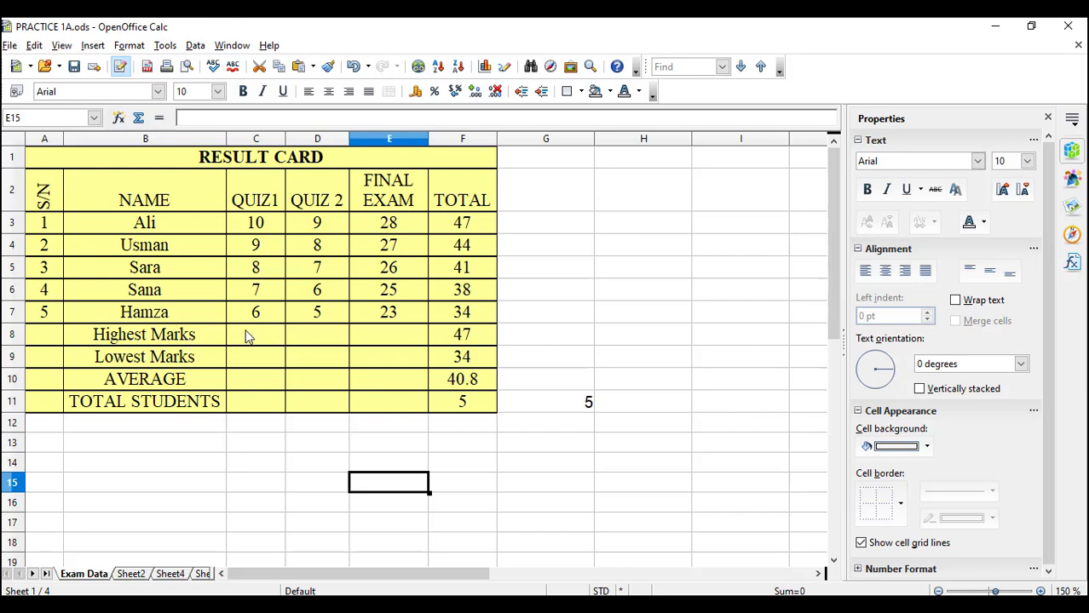
{"action": "left_click", "coordinate": [128, 425]}
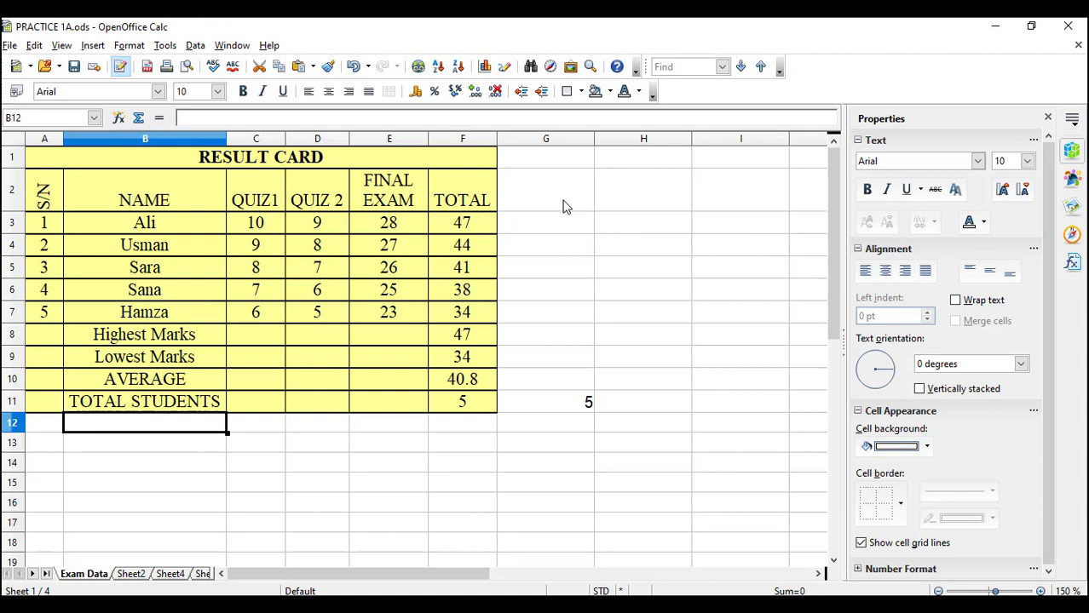
- Add the maximum marks to the final exam heading in E2 so it reads FINAL EXAM (30)
{"action": "left_click", "coordinate": [416, 203]}
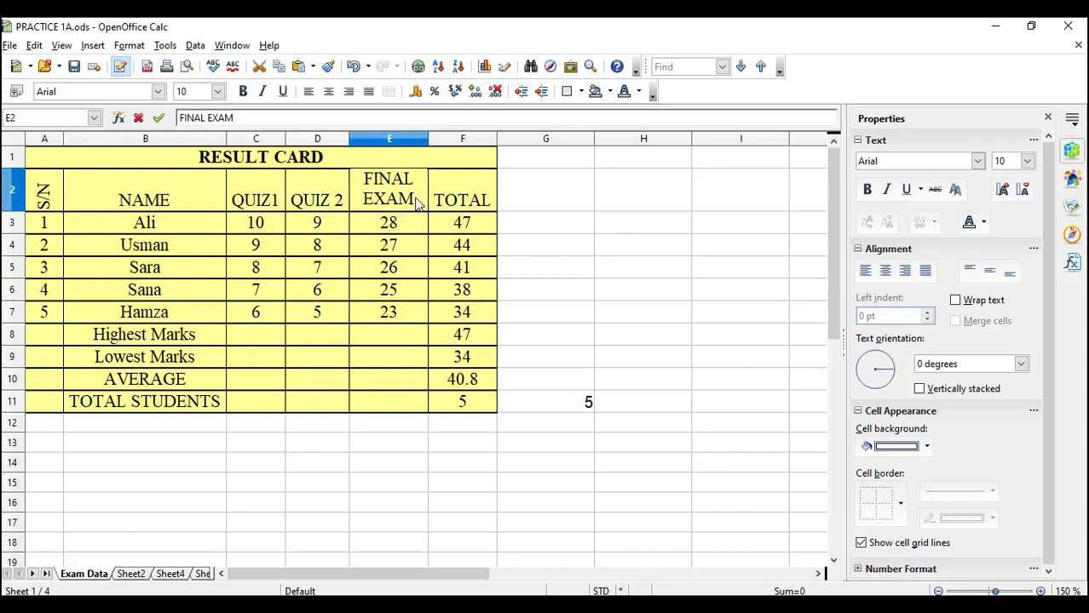
{"action": "double_click", "coordinate": [416, 202]}
{"action": "type", "text": "("}
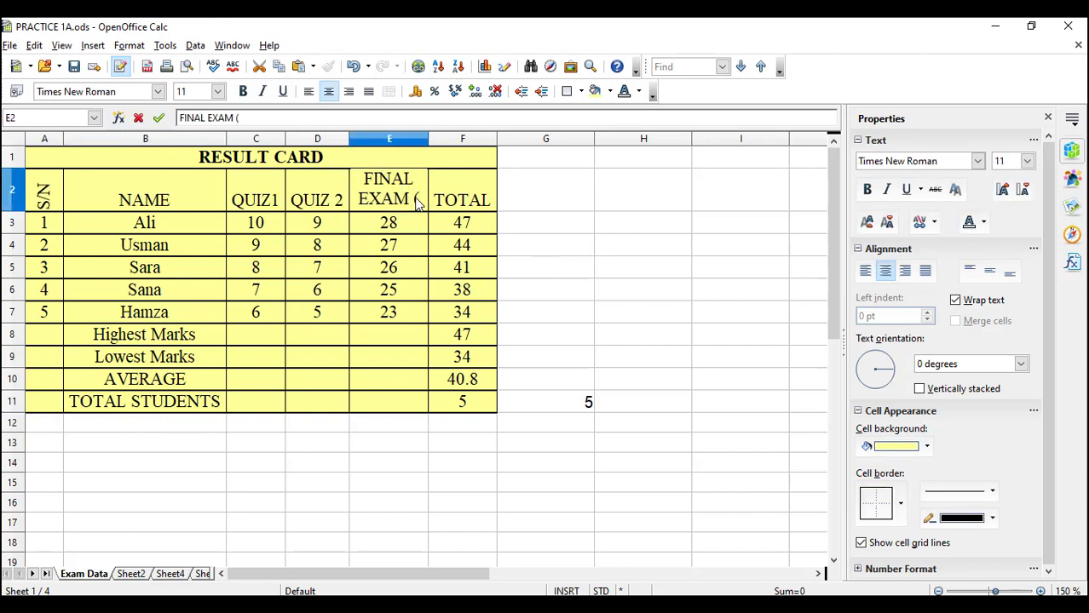
{"action": "key", "text": "Insert"}
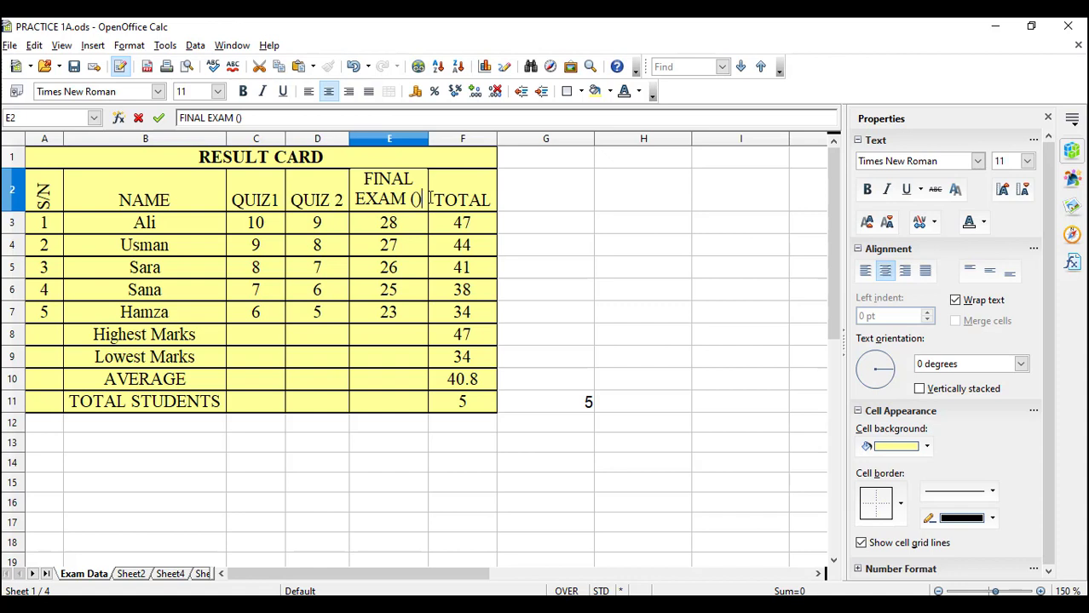
{"action": "type", "text": "30)"}
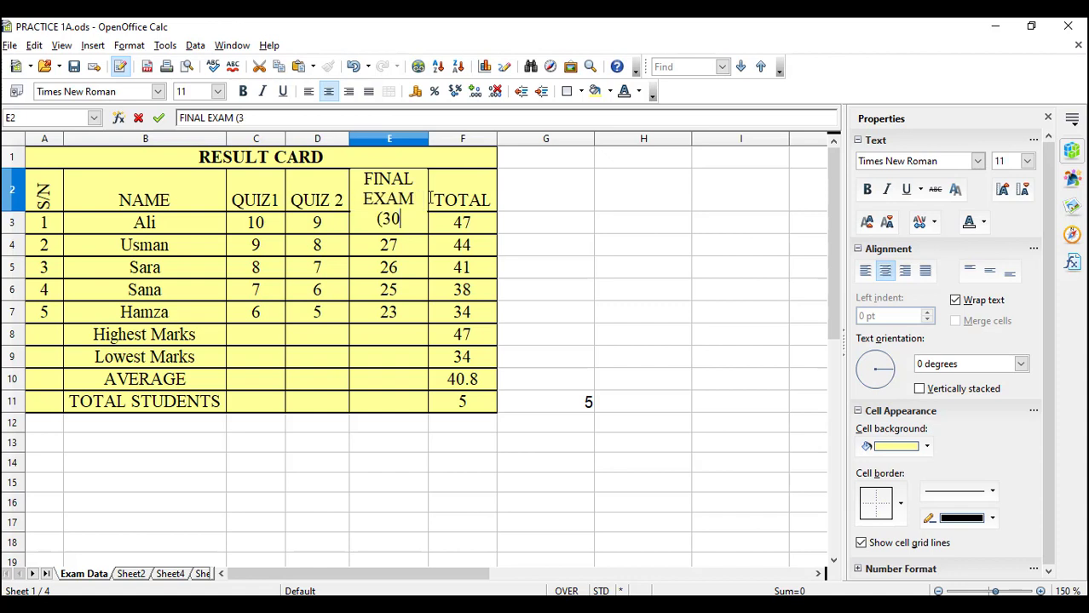
- Extend the first quiz heading in C2 with its maximum marks so it reads QUIZ1 (10)
{"action": "left_click", "coordinate": [281, 209]}
{"action": "double_click", "coordinate": [277, 196]}
{"action": "type", "text": "(10"}
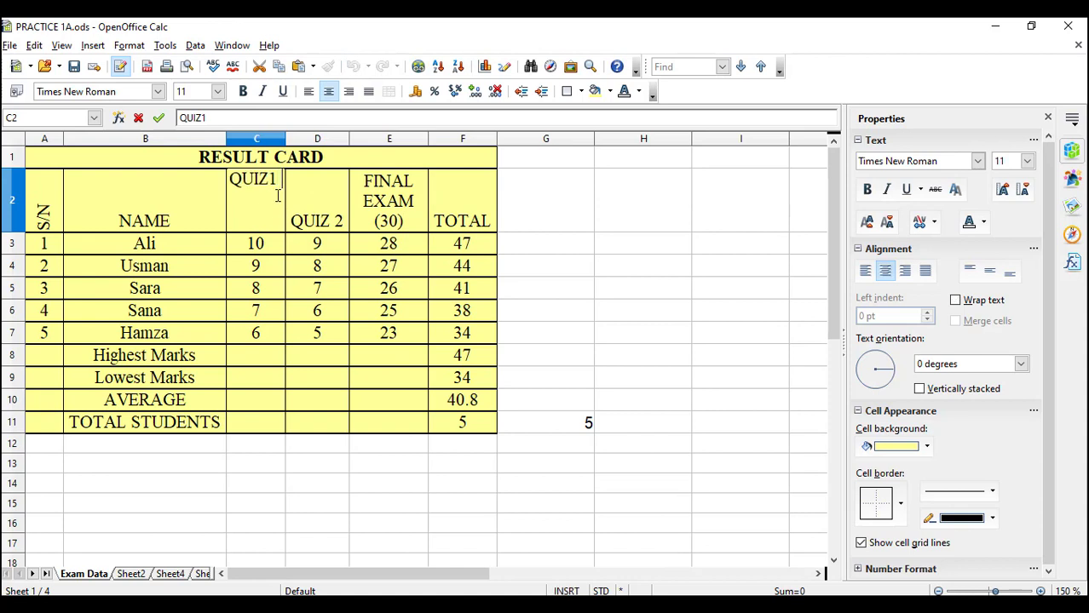
{"action": "type", "text": ")"}
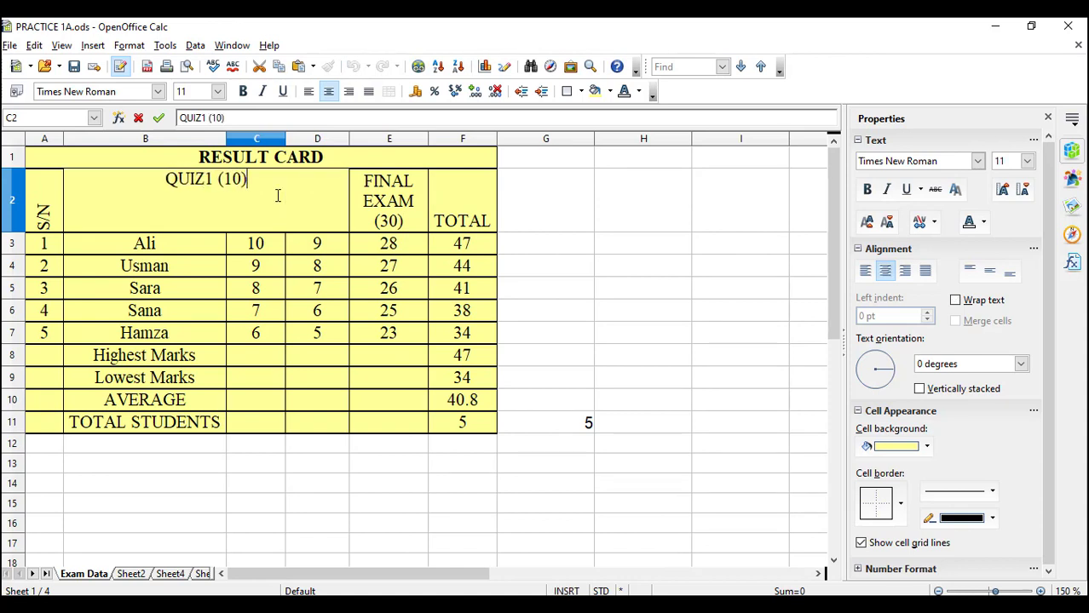
{"action": "left_click", "coordinate": [322, 249]}
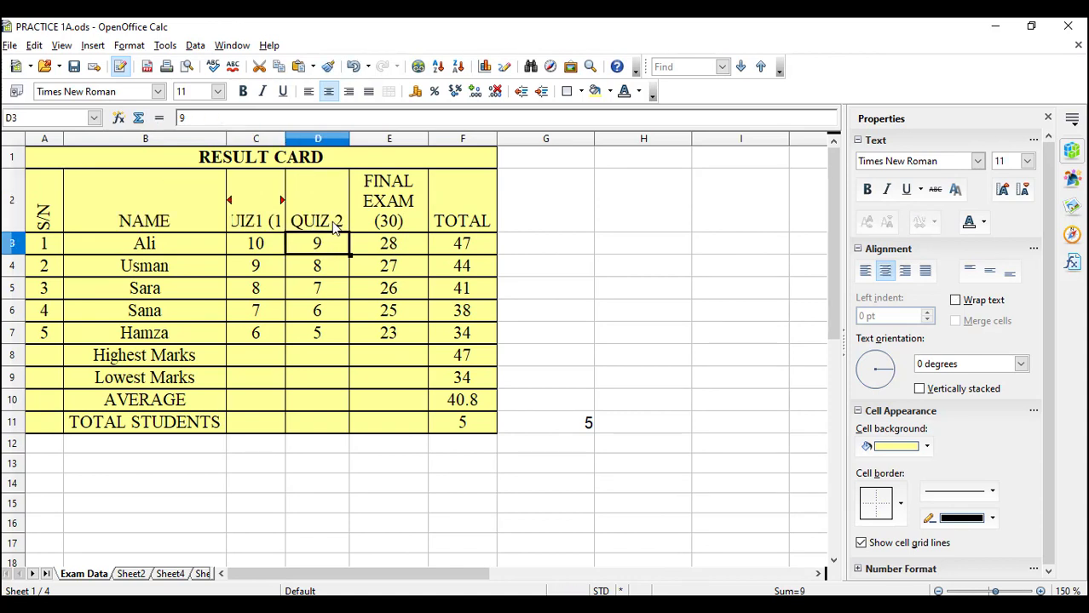
- Extend the second quiz heading in D2 with its maximum marks so it reads QUIZ 2 (10)
{"action": "left_click", "coordinate": [333, 223]}
{"action": "double_click", "coordinate": [333, 223]}
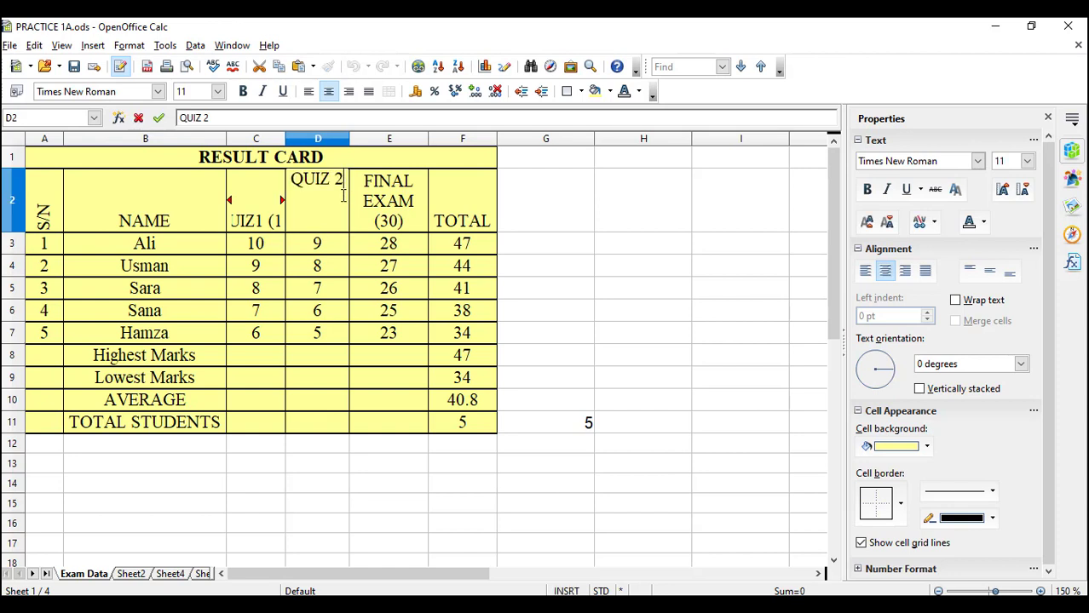
{"action": "type", "text": "(10"}
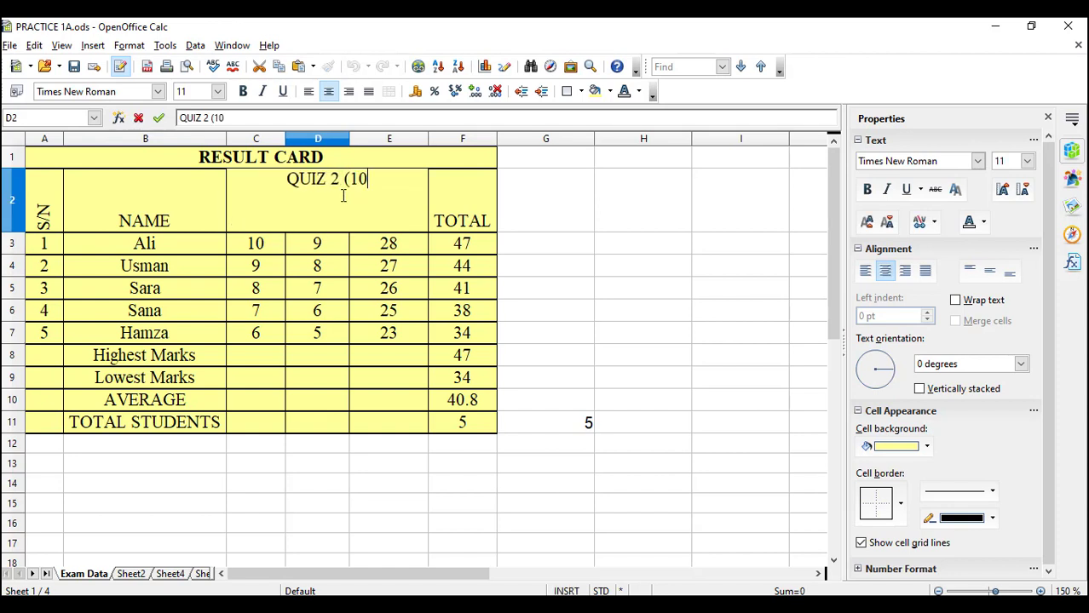
{"action": "type", "text": ")"}
{"action": "left_click", "coordinate": [620, 266]}
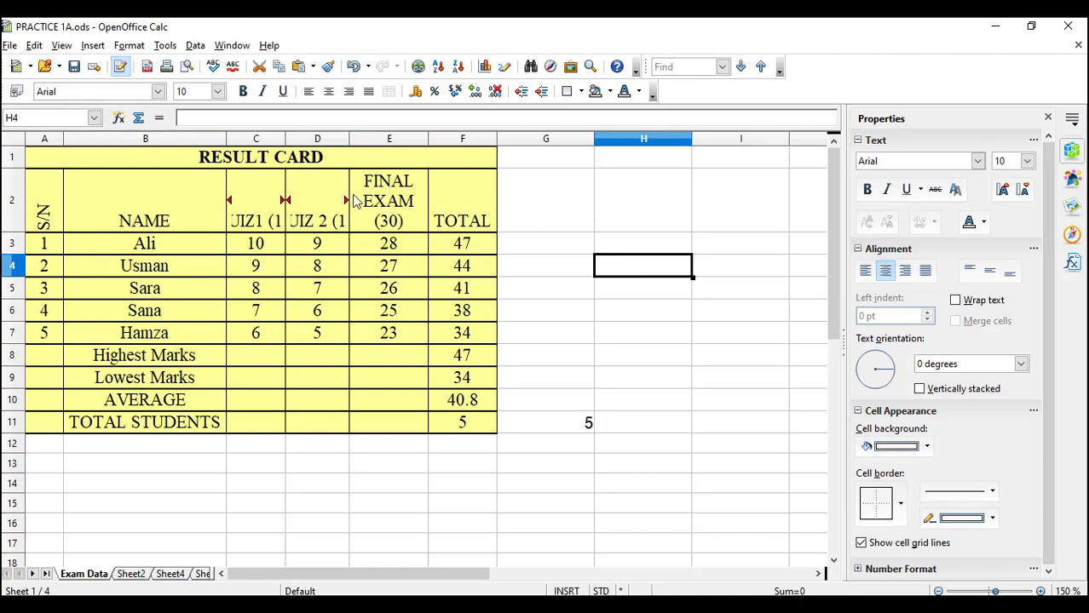
- Turn on text wrapping for the two quiz headings in C2 and D2
{"action": "left_click", "coordinate": [272, 202]}
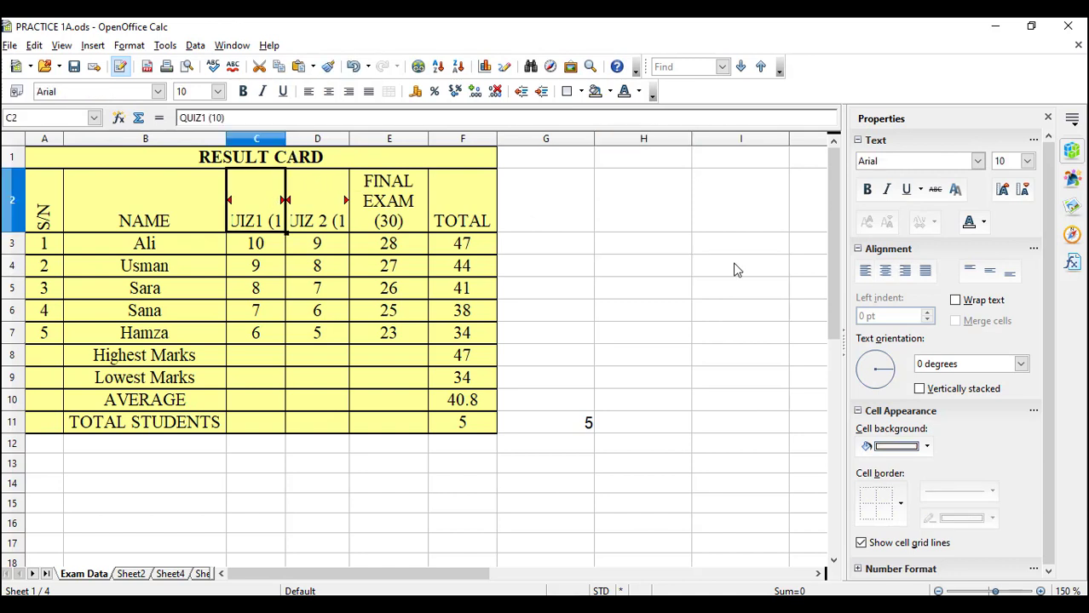
{"action": "left_click", "coordinate": [955, 299]}
{"action": "left_click", "coordinate": [330, 204]}
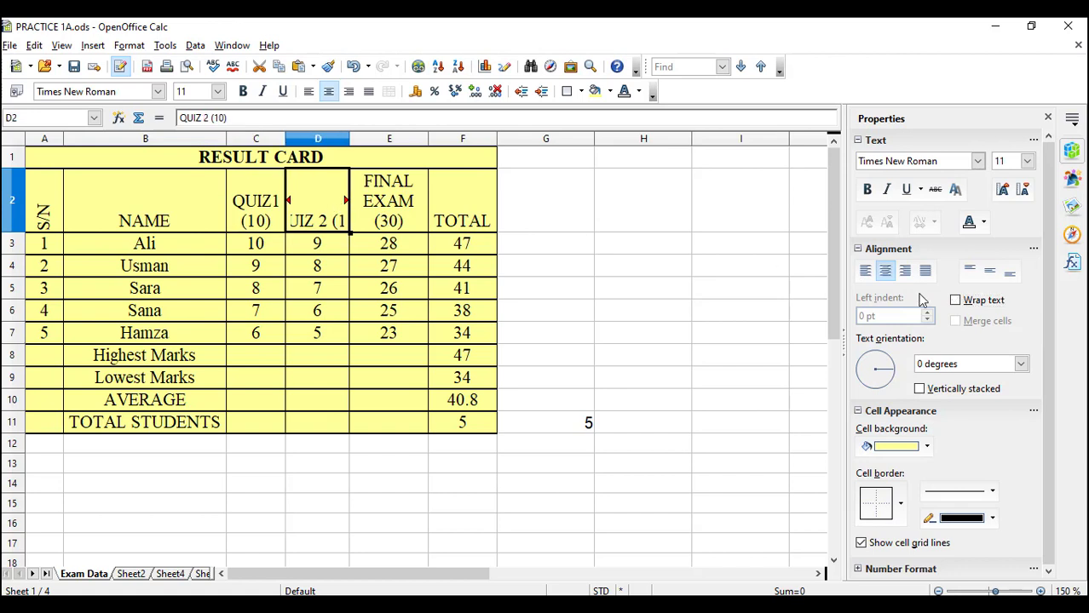
{"action": "left_click", "coordinate": [955, 304]}
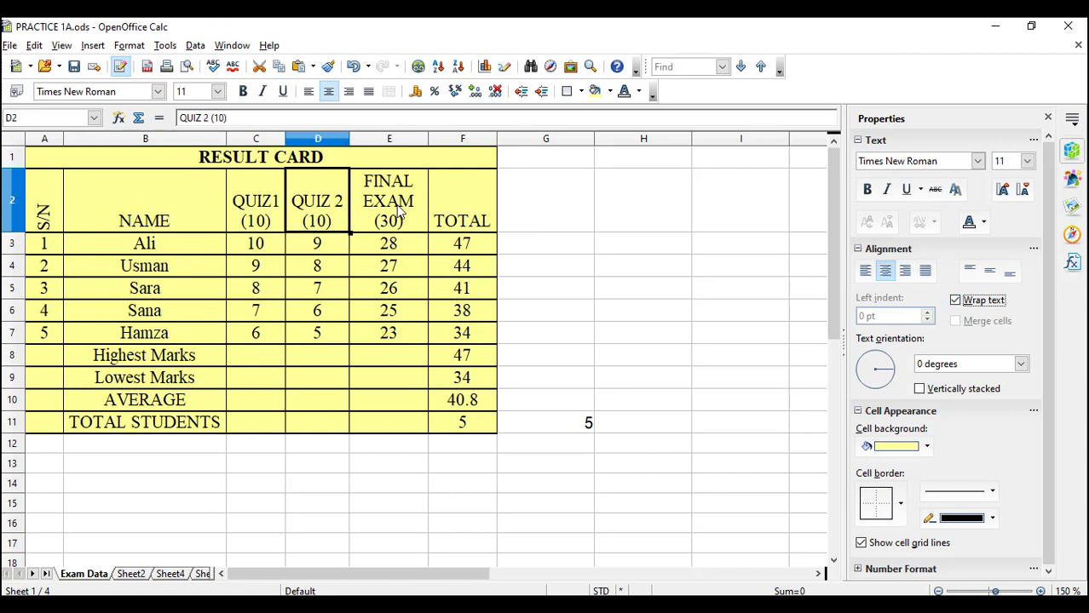
- Change the heading in F2 to TOTAL (50) and wrap its text within the cell
{"action": "double_click", "coordinate": [469, 223]}
{"action": "type", "text": "(50"}
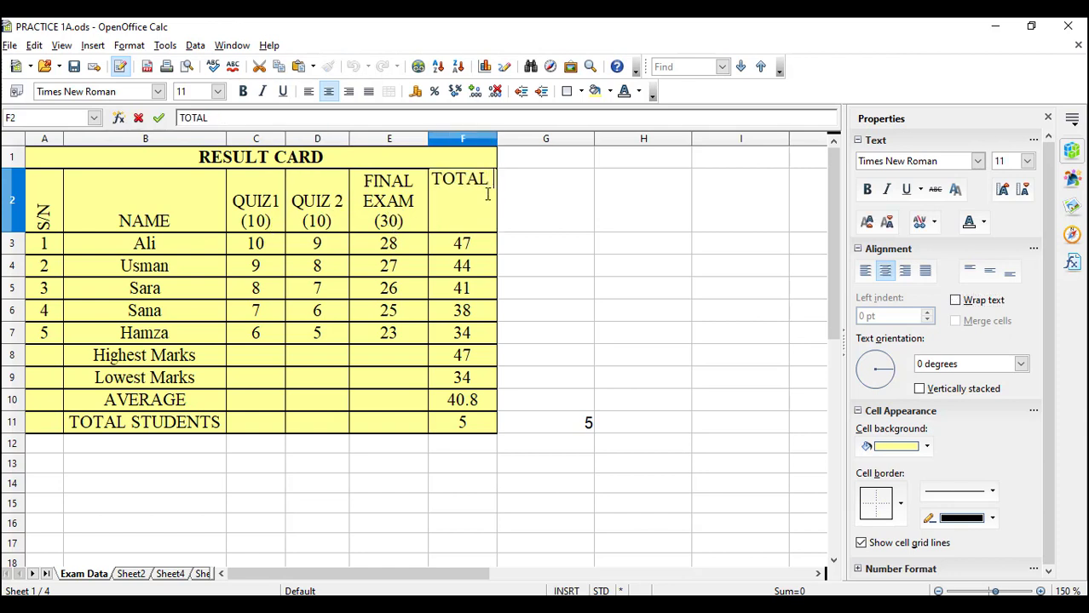
{"action": "type", "text": ")"}
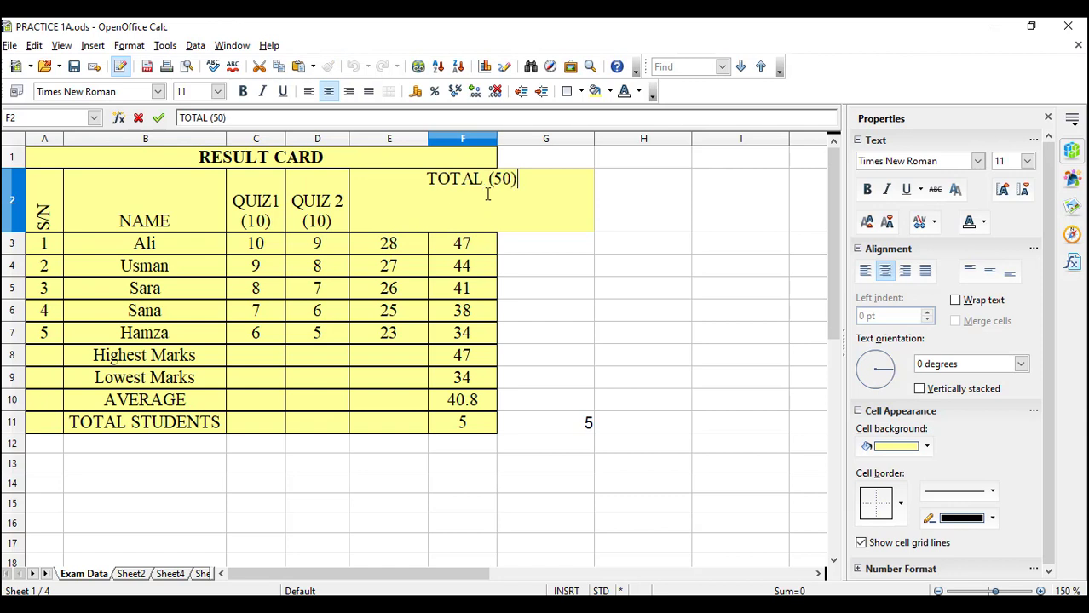
{"action": "key", "text": "Return"}
{"action": "left_click", "coordinate": [479, 206]}
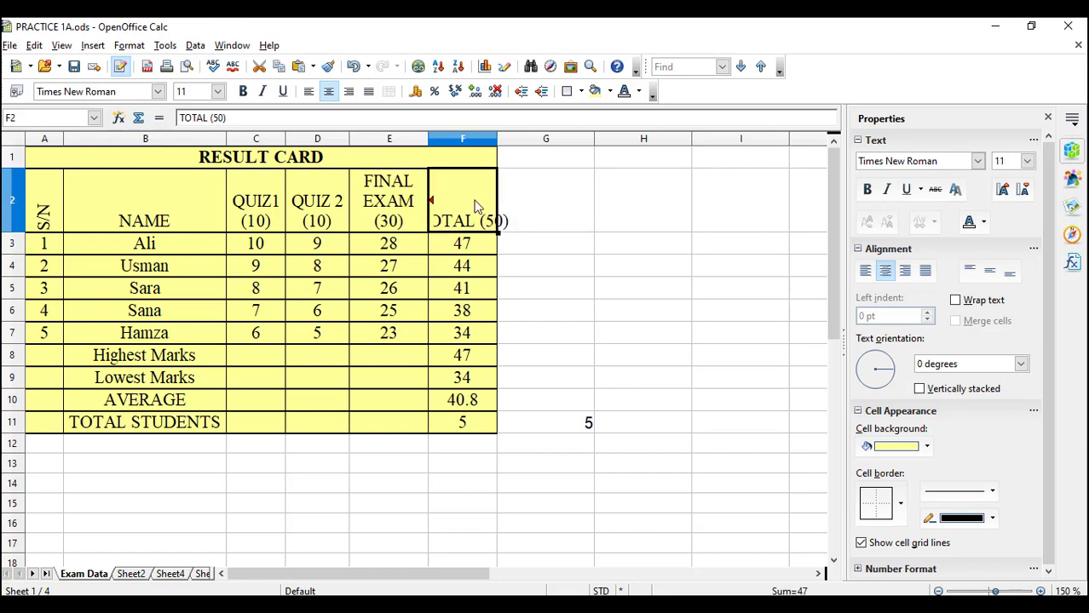
{"action": "left_click", "coordinate": [955, 300]}
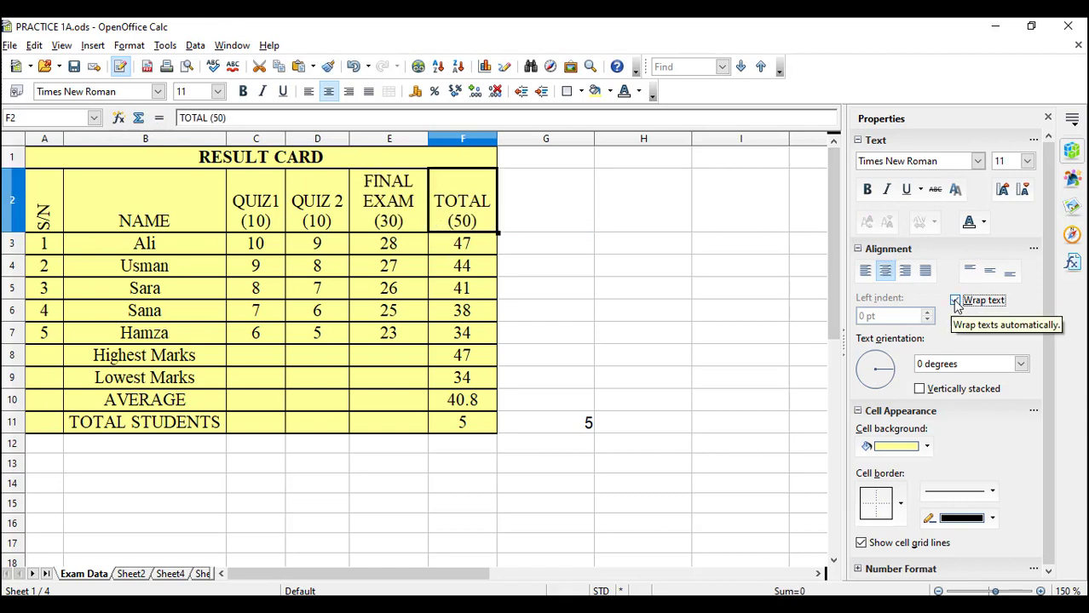
- Enter the heading PERCENTAGE in cell G2 and widen column G until the heading fits
{"action": "left_click", "coordinate": [525, 223]}
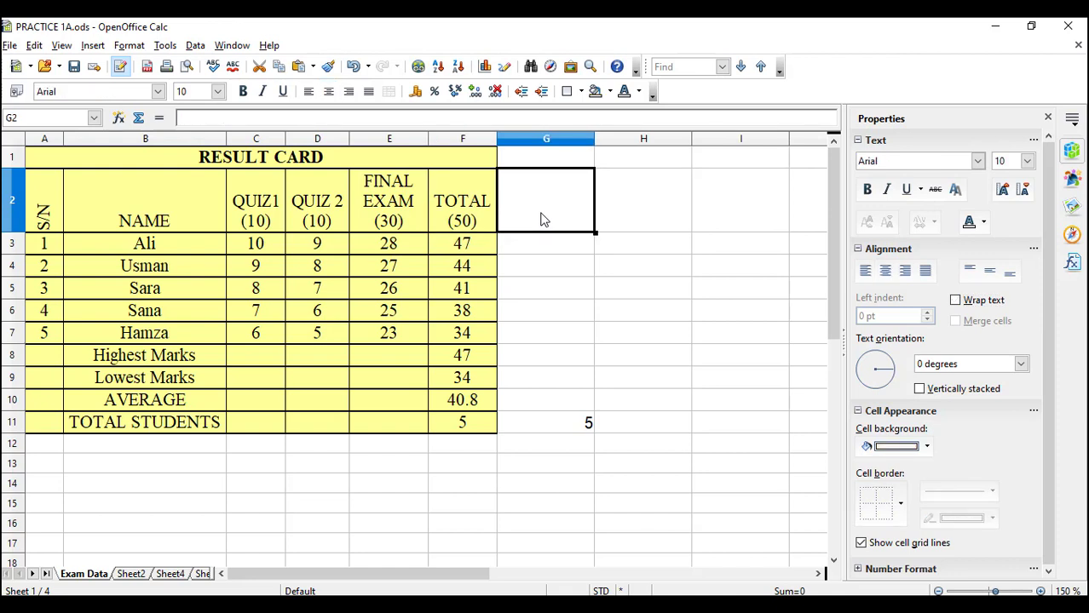
{"action": "type", "text": "PER"}
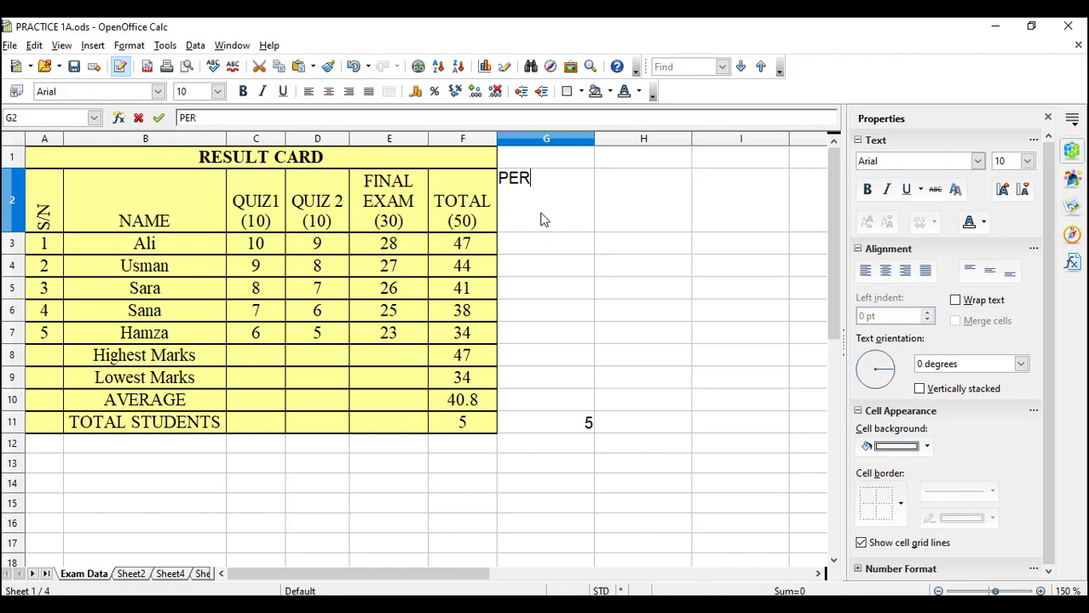
{"action": "type", "text": "CENTAGE"}
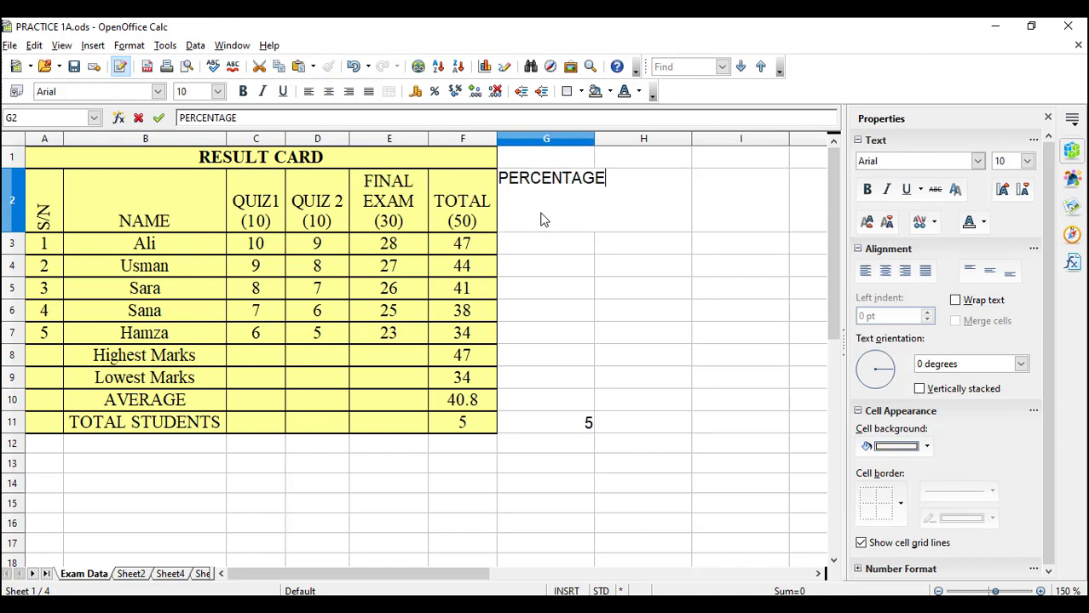
{"action": "left_click", "coordinate": [662, 271]}
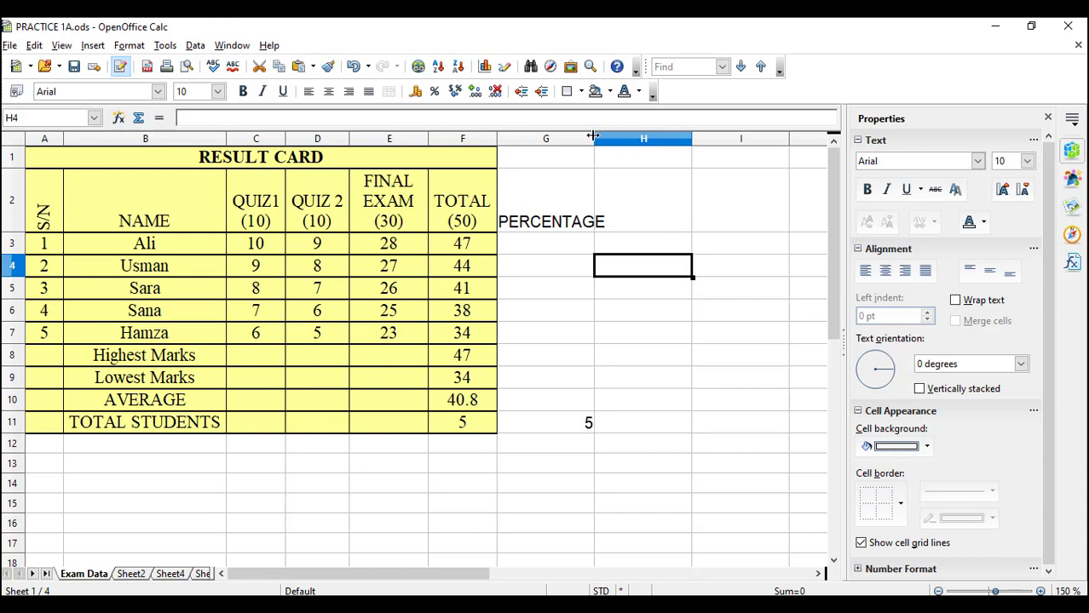
{"action": "left_click_drag", "start_coordinate": [593, 136], "coordinate": [613, 137]}
{"action": "left_click", "coordinate": [566, 224]}
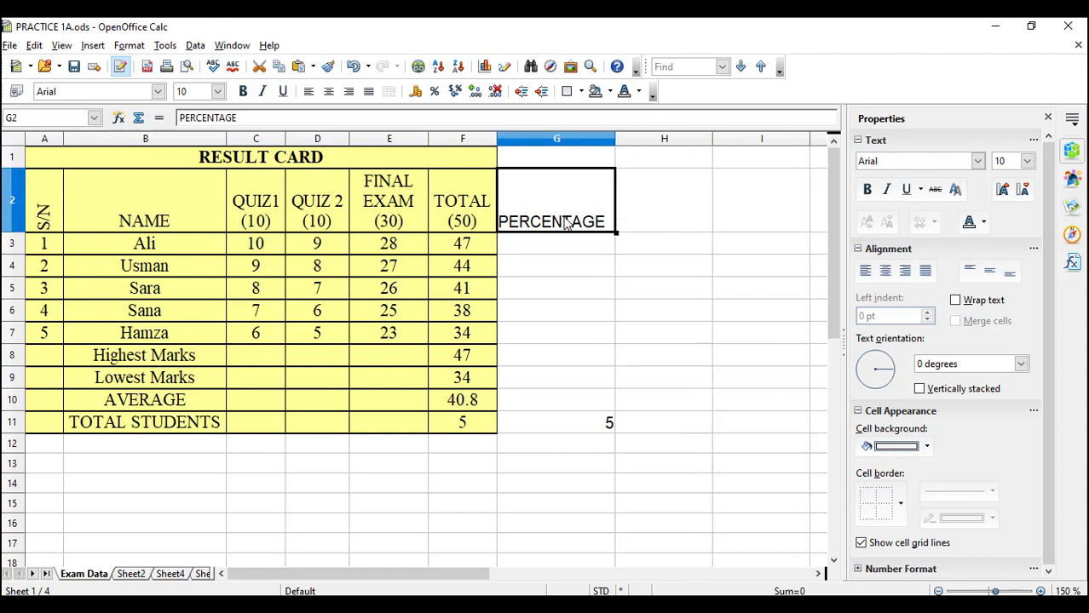
{"action": "left_click", "coordinate": [552, 254]}
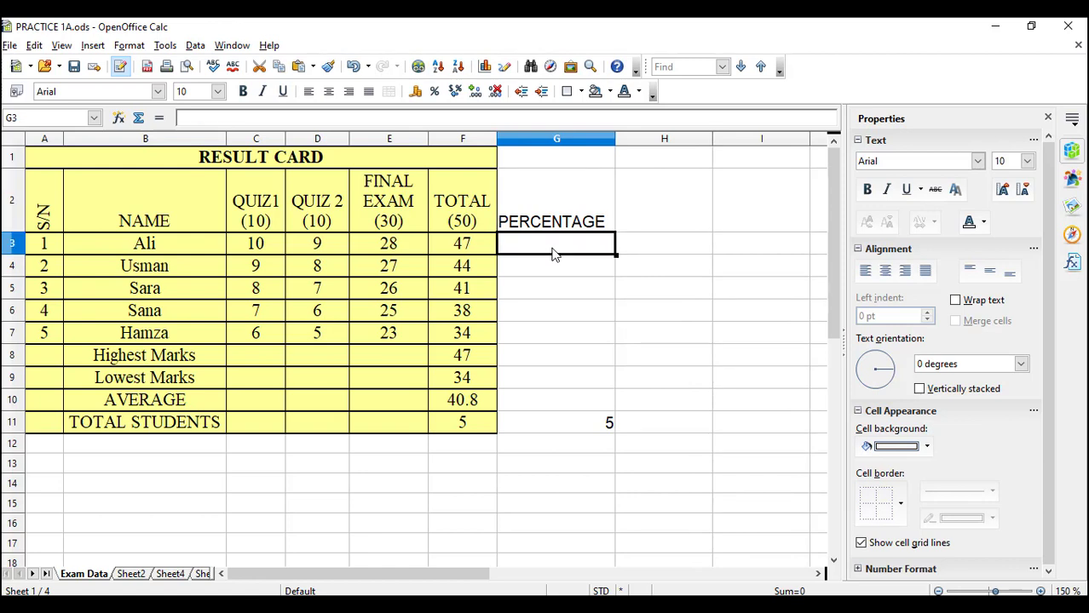
{"action": "type", "text": "="}
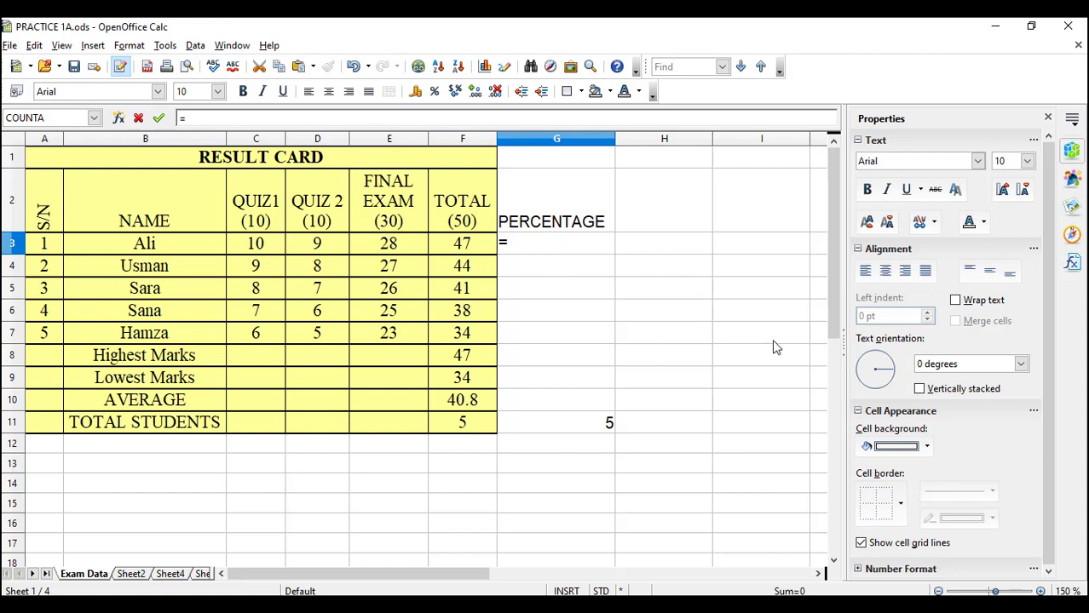
{"action": "key", "text": "BackSpace"}
{"action": "left_click", "coordinate": [258, 248]}
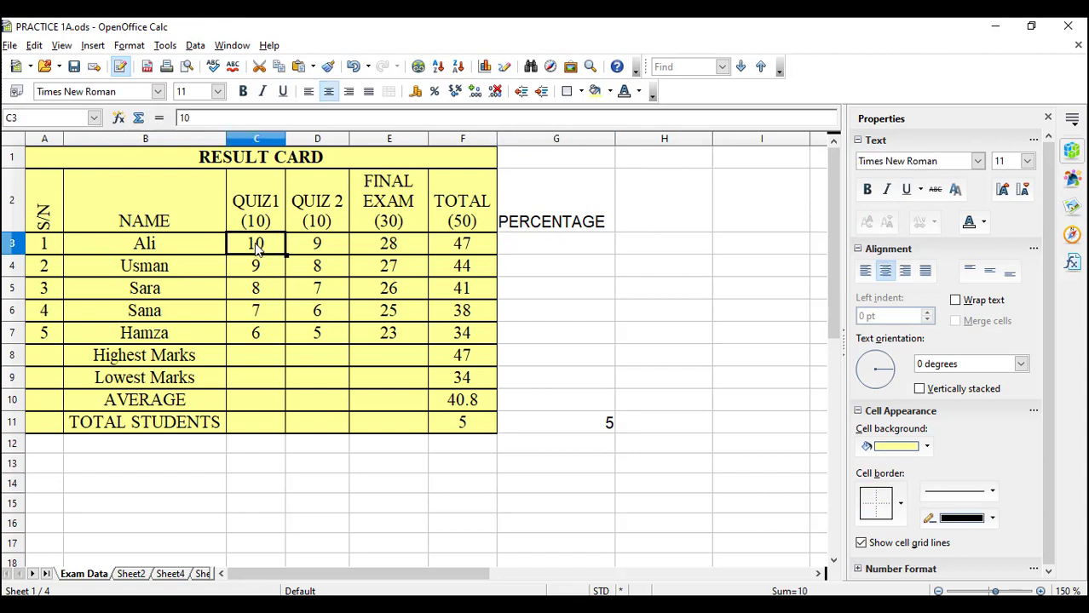
{"action": "left_click", "coordinate": [258, 222]}
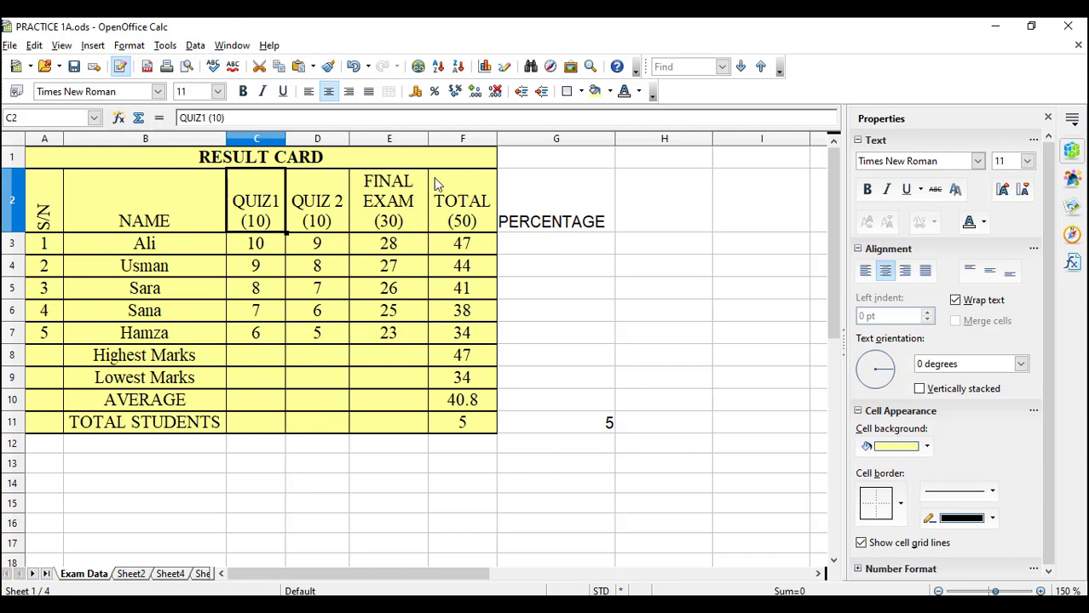
- Enter the formula =F3/50*100% in cell G3 to calculate the first student's percentage
{"action": "left_click", "coordinate": [540, 248]}
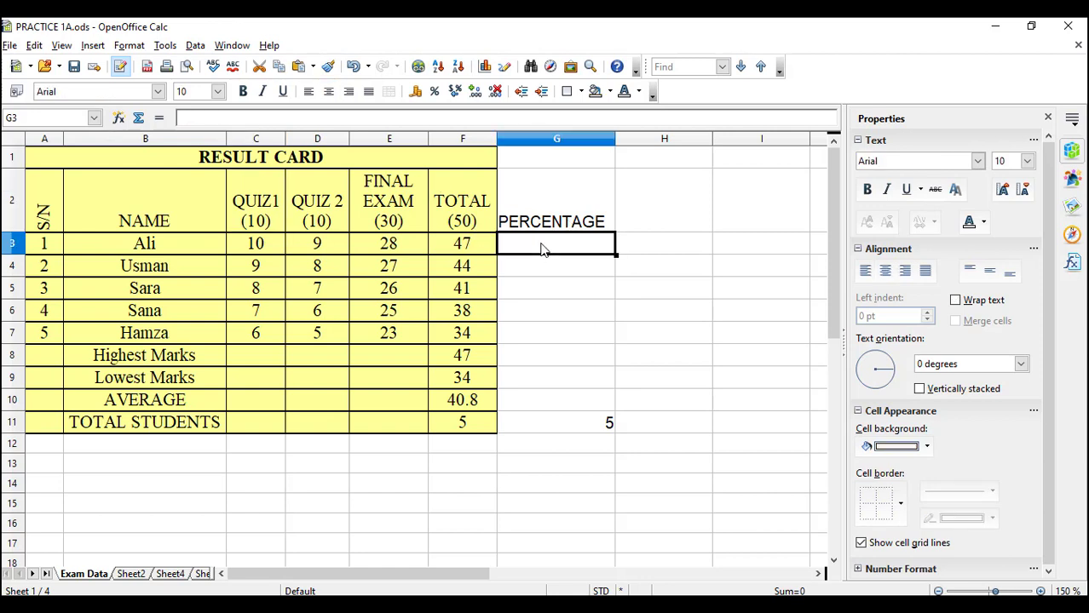
{"action": "type", "text": "="}
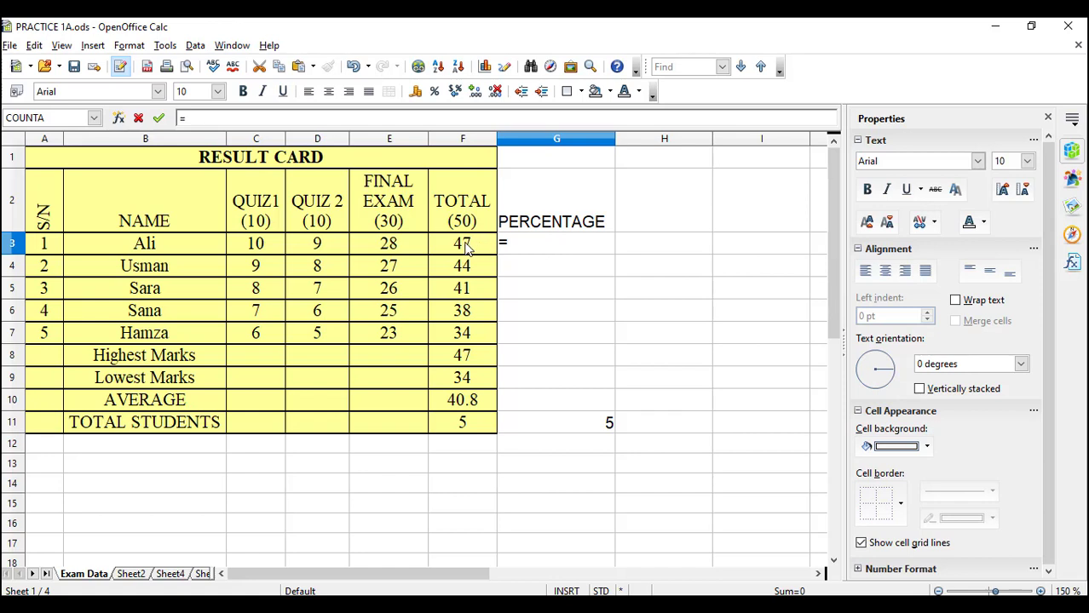
{"action": "left_click", "coordinate": [464, 245]}
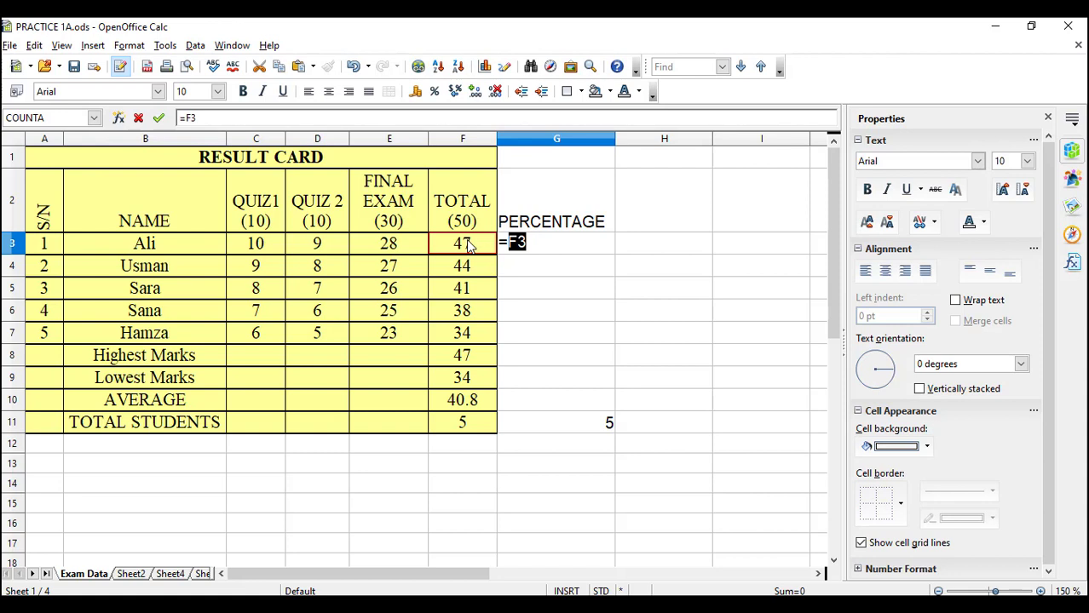
{"action": "type", "text": "/50"}
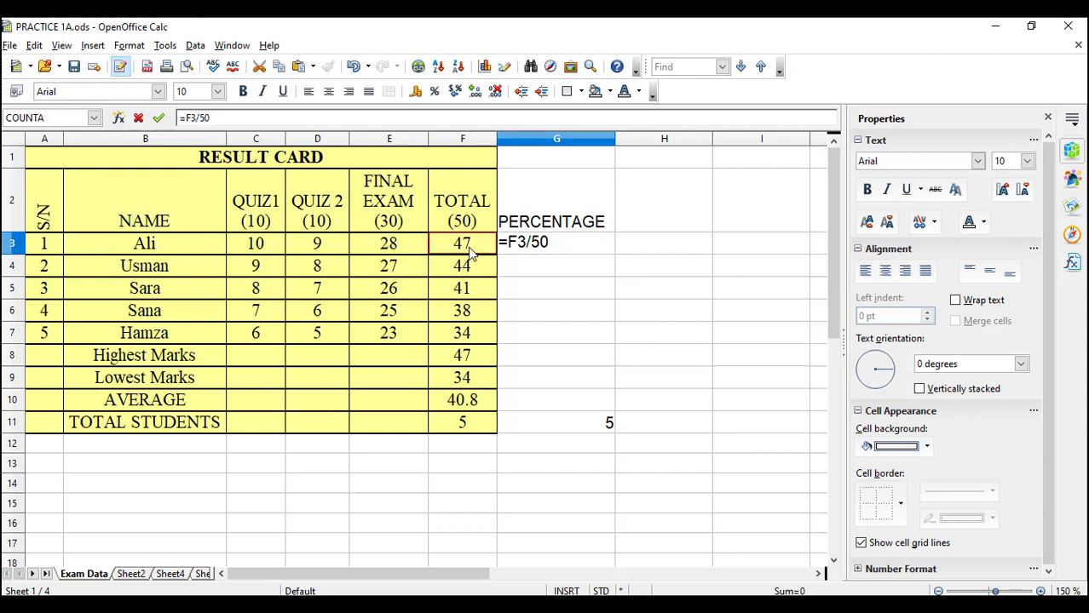
{"action": "type", "text": "*100%"}
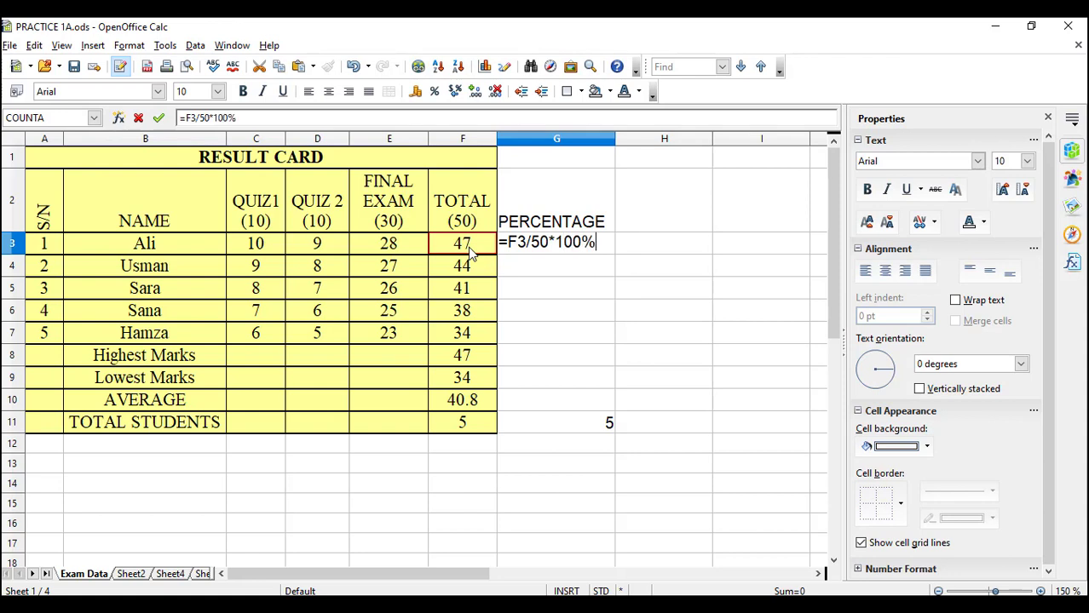
{"action": "key", "text": "Return"}
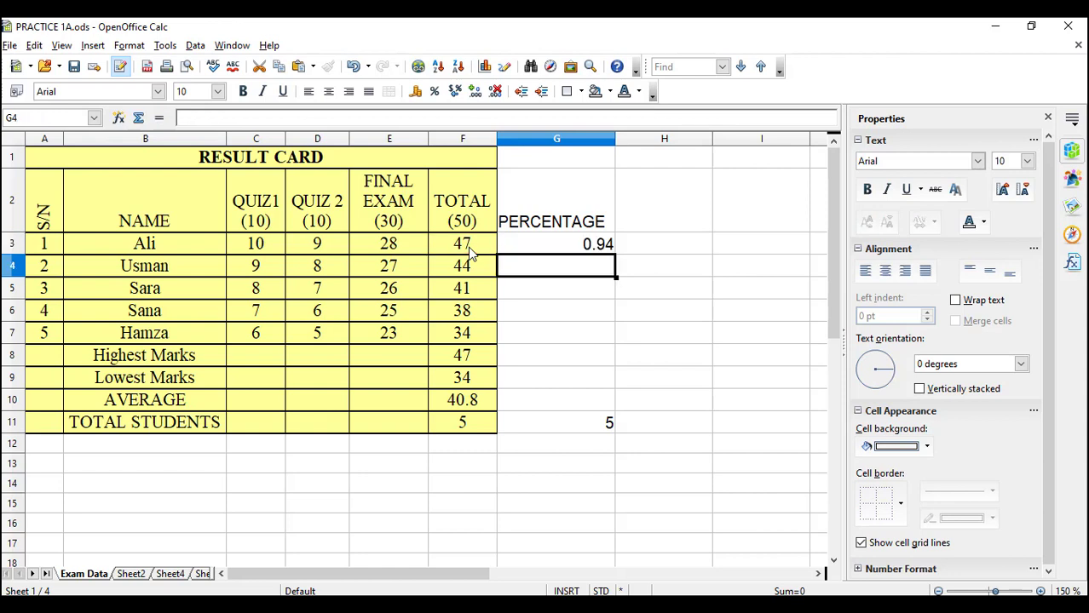
- Format cell G3 as Percent with 0 decimal places
{"action": "left_click", "coordinate": [591, 247]}
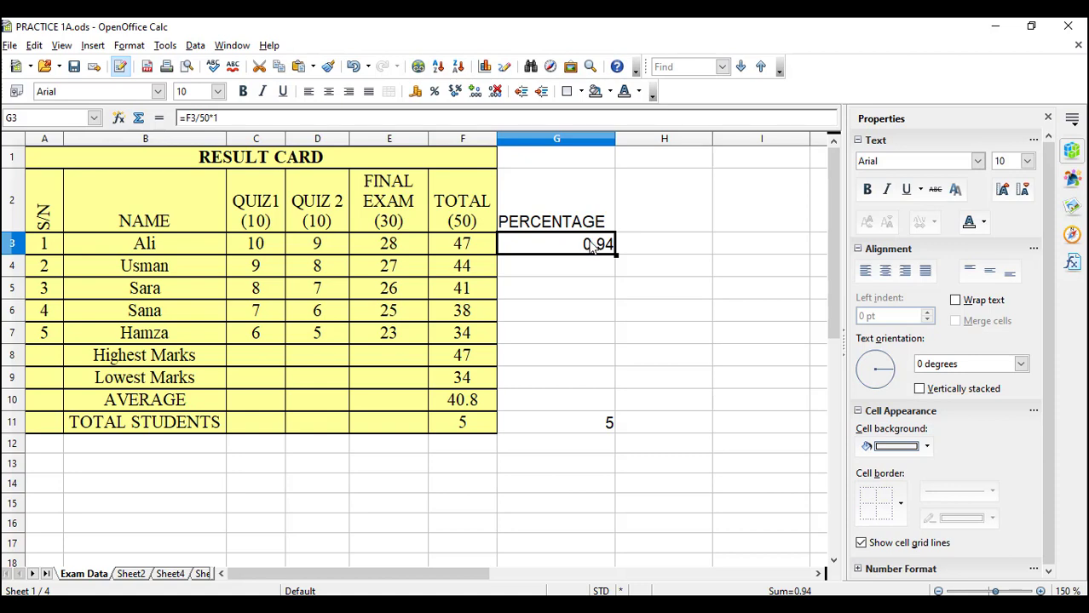
{"action": "right_click", "coordinate": [592, 245]}
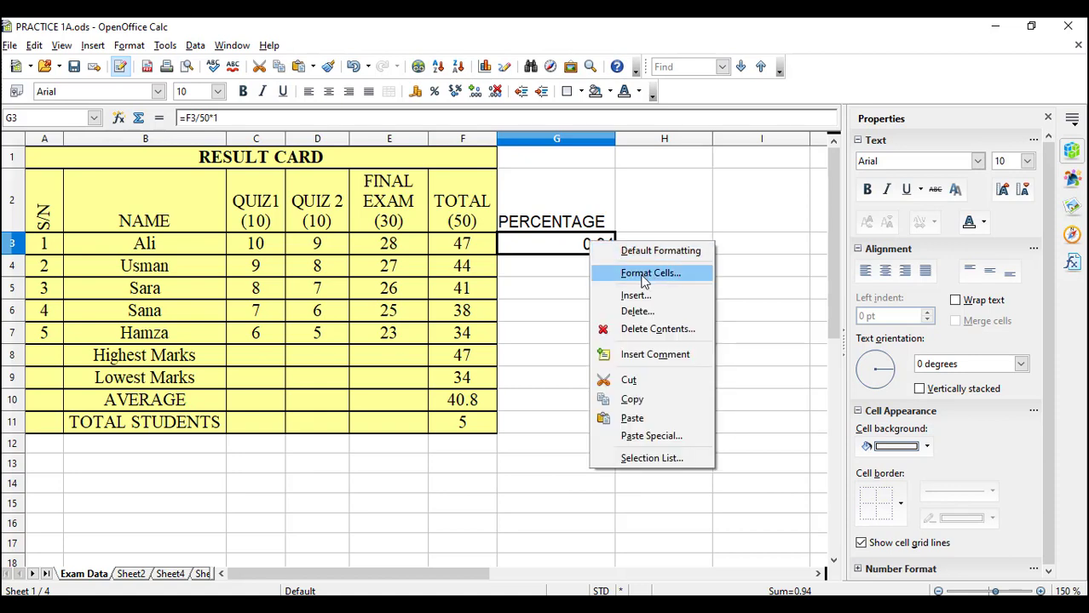
{"action": "left_click", "coordinate": [645, 273]}
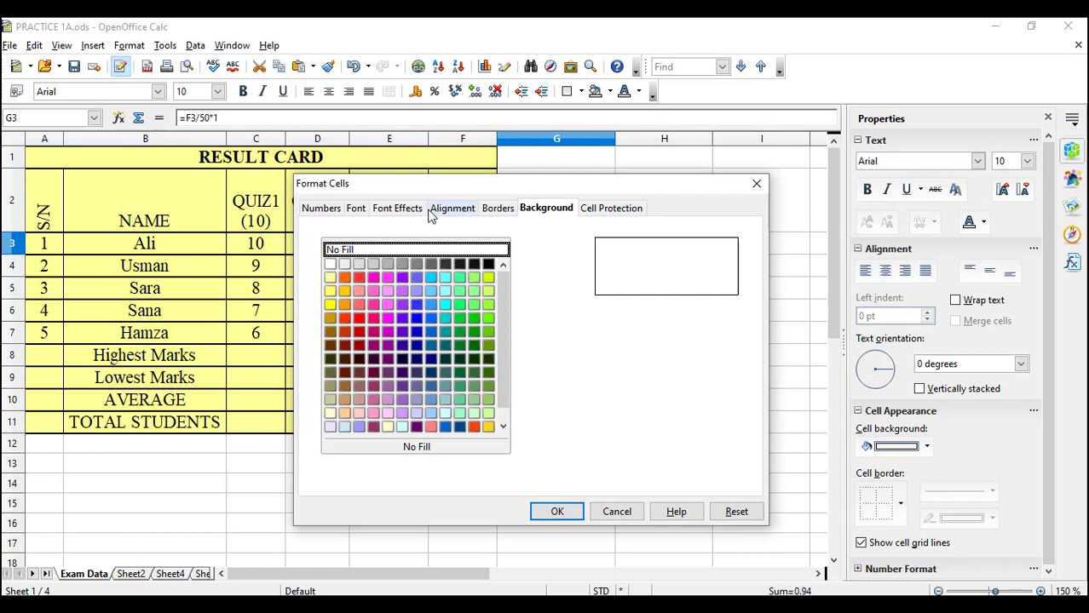
{"action": "left_click", "coordinate": [319, 209]}
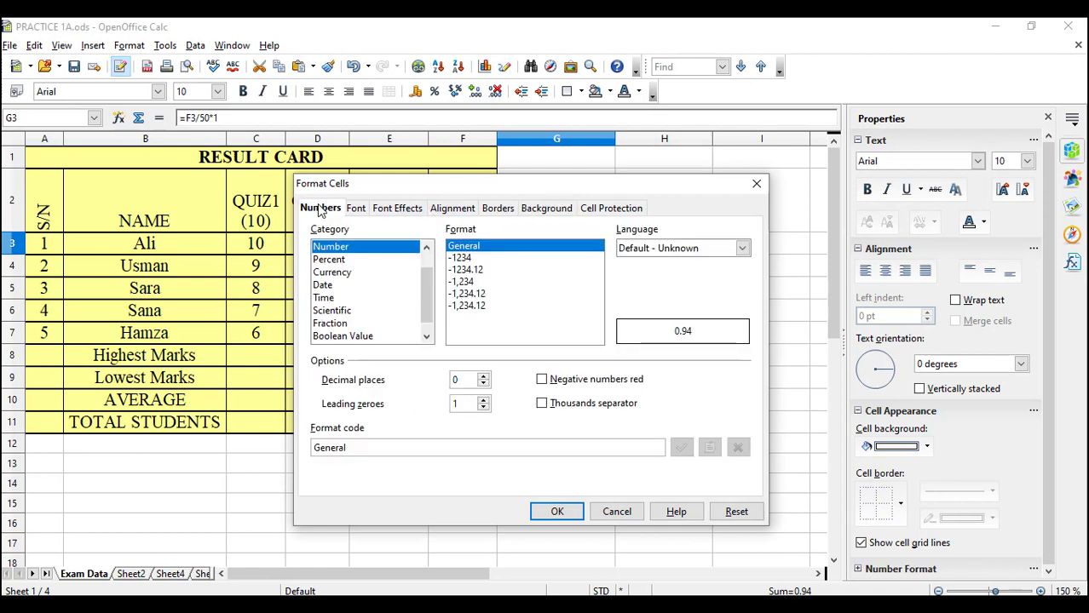
{"action": "left_click", "coordinate": [334, 260]}
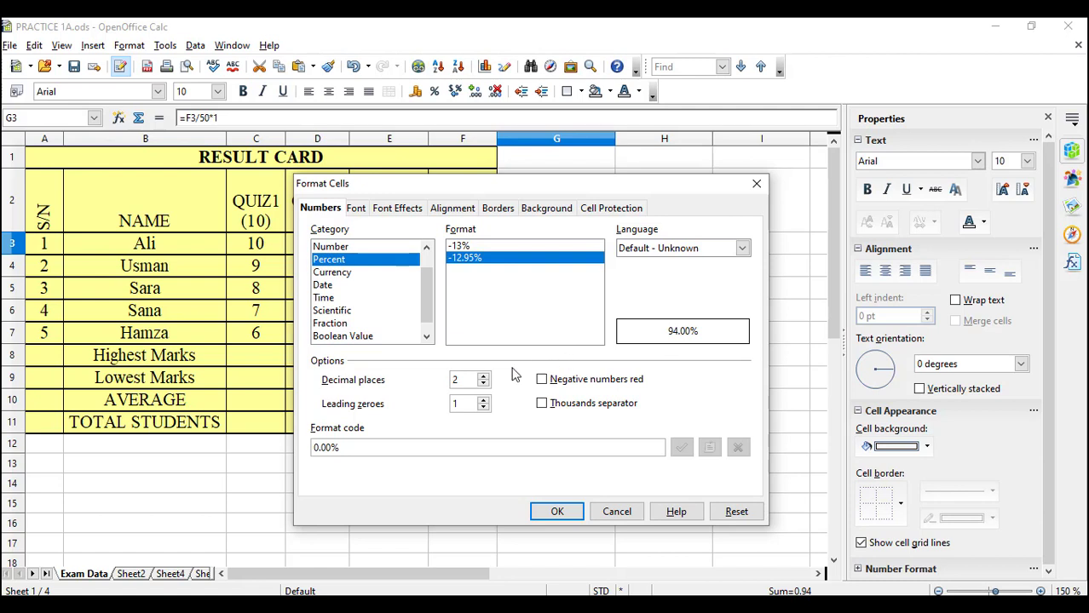
{"action": "left_click", "coordinate": [483, 384]}
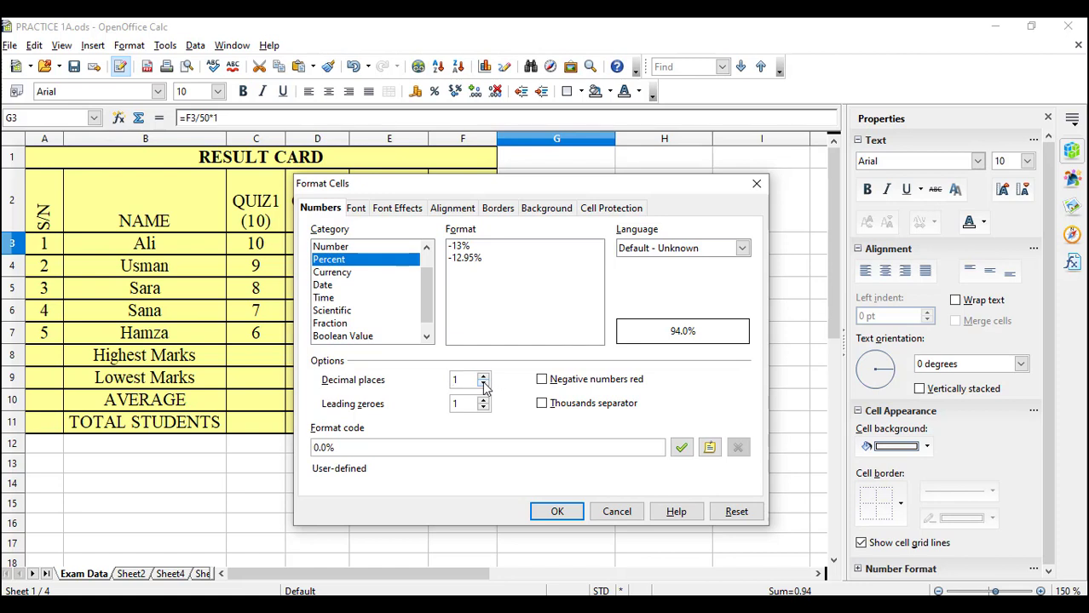
{"action": "left_click", "coordinate": [483, 385]}
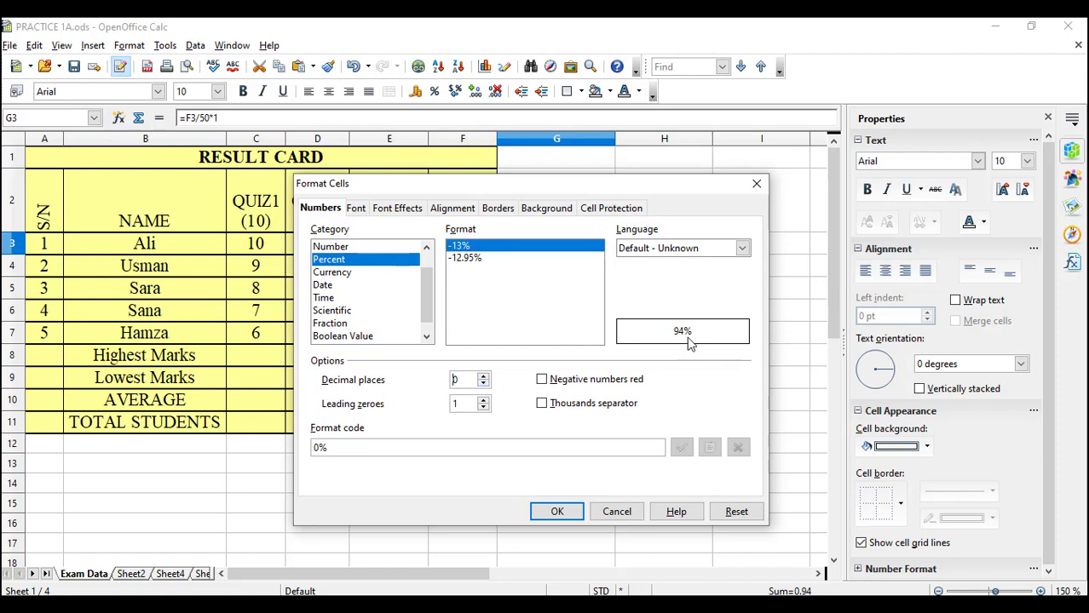
{"action": "left_click", "coordinate": [557, 511]}
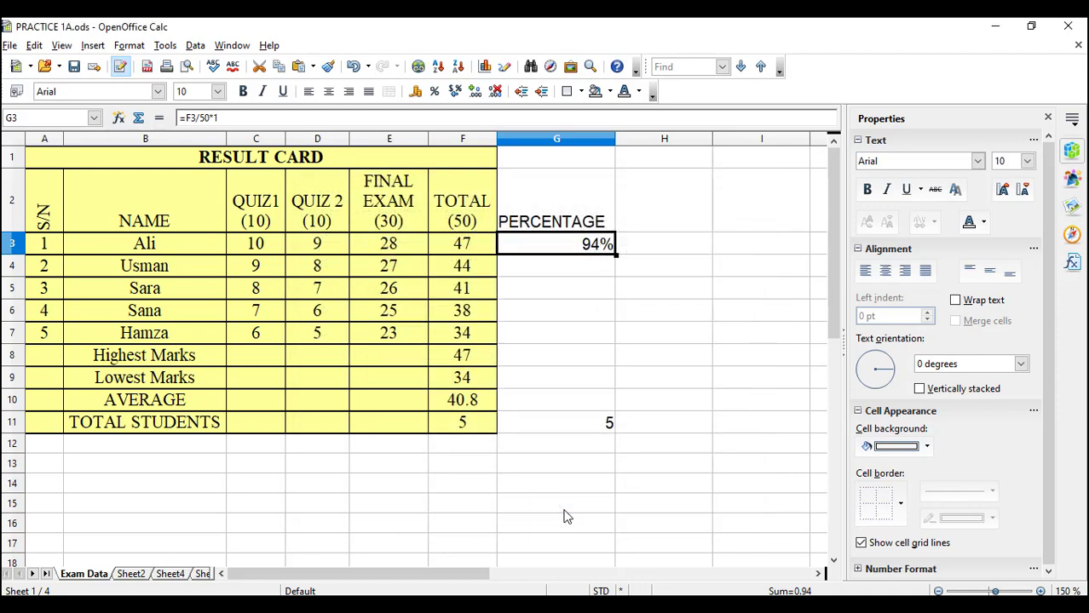
- Fill the percentage formula from G3 down through G7 for the remaining students
{"action": "left_click", "coordinate": [626, 267]}
{"action": "left_click", "coordinate": [595, 248]}
{"action": "left_click_drag", "start_coordinate": [615, 253], "coordinate": [608, 339]}
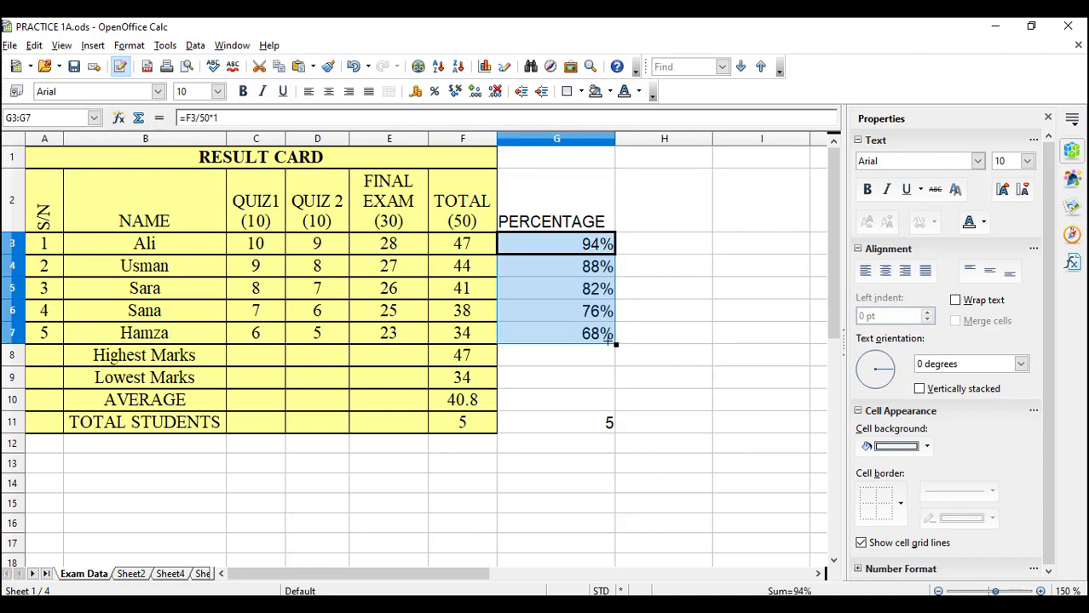
- Copy the cell formatting of F11 onto the percentage column range G2:G7
{"action": "left_click", "coordinate": [458, 427]}
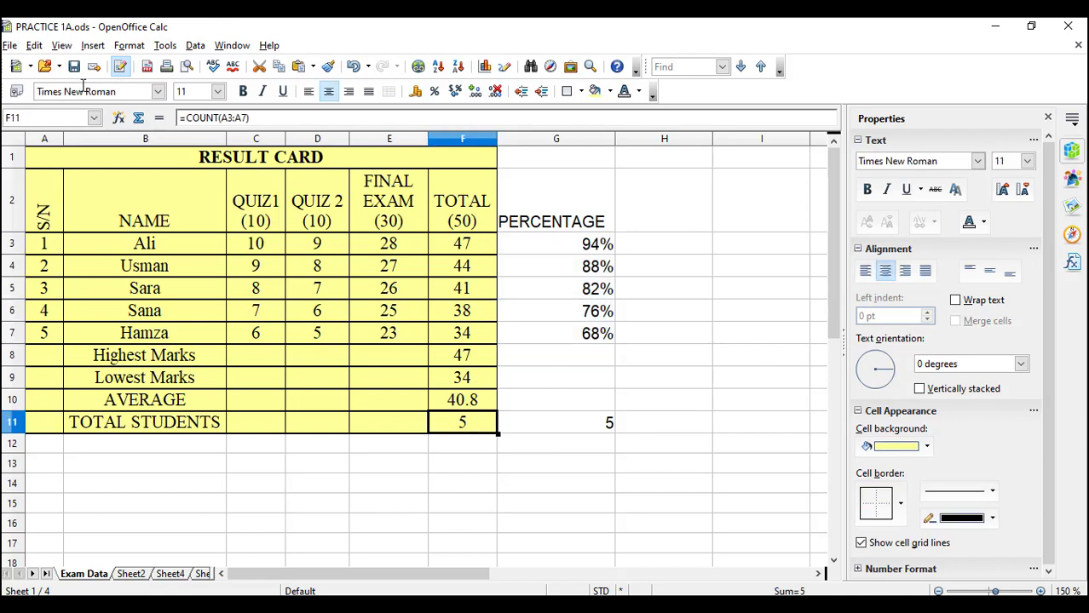
{"action": "left_click", "coordinate": [328, 67]}
{"action": "left_click_drag", "start_coordinate": [527, 194], "coordinate": [563, 332]}
{"action": "left_click", "coordinate": [636, 341]}
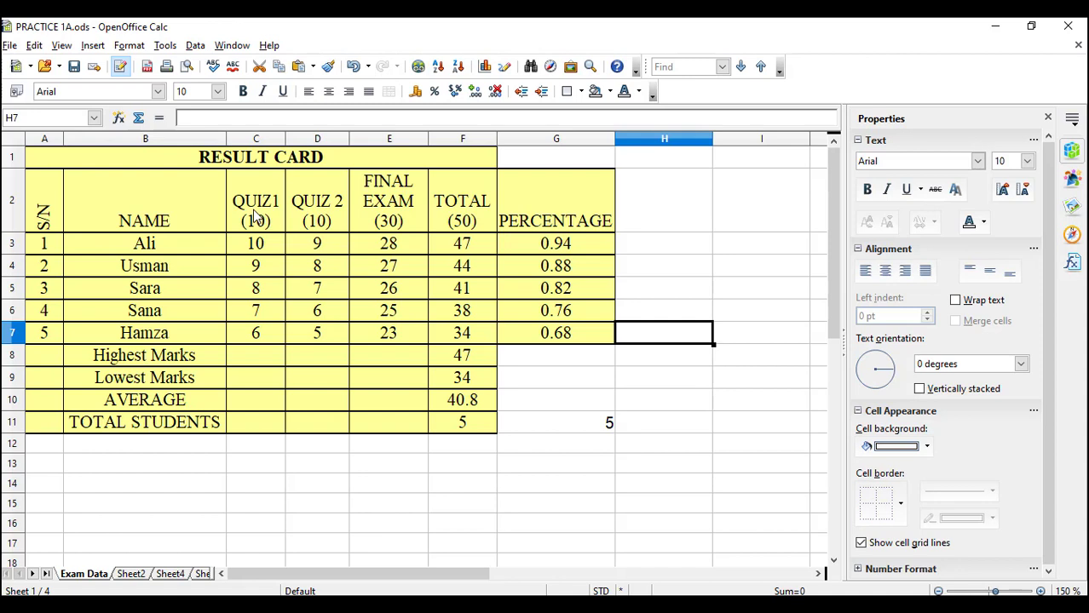
- Enter the formula =10/10*5% in cell H3 to weight the first quiz mark
{"action": "left_click", "coordinate": [656, 249]}
{"action": "type", "text": "="}
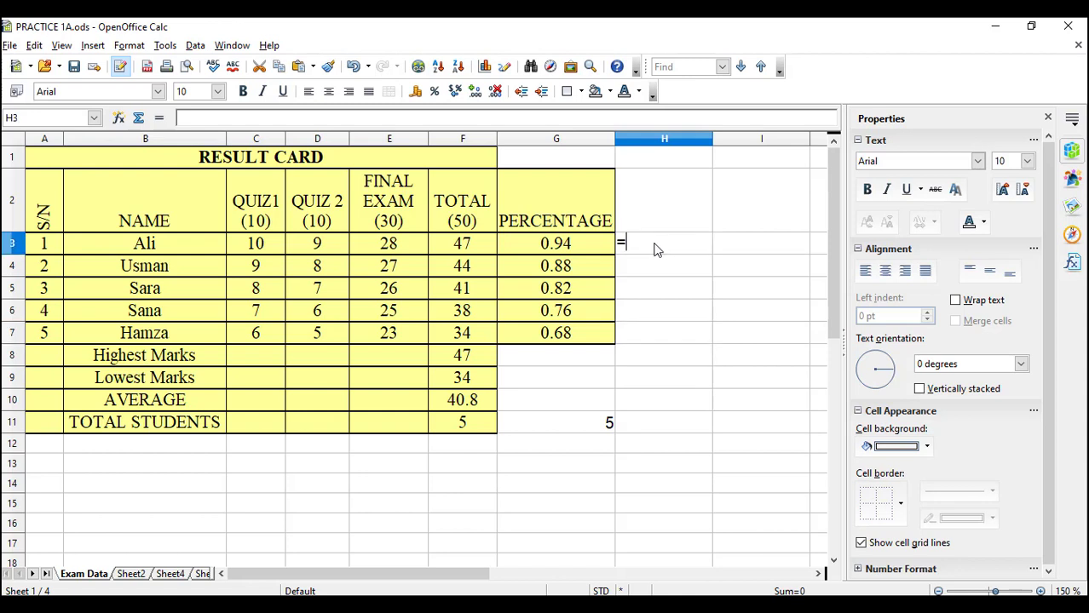
{"action": "type", "text": "10"}
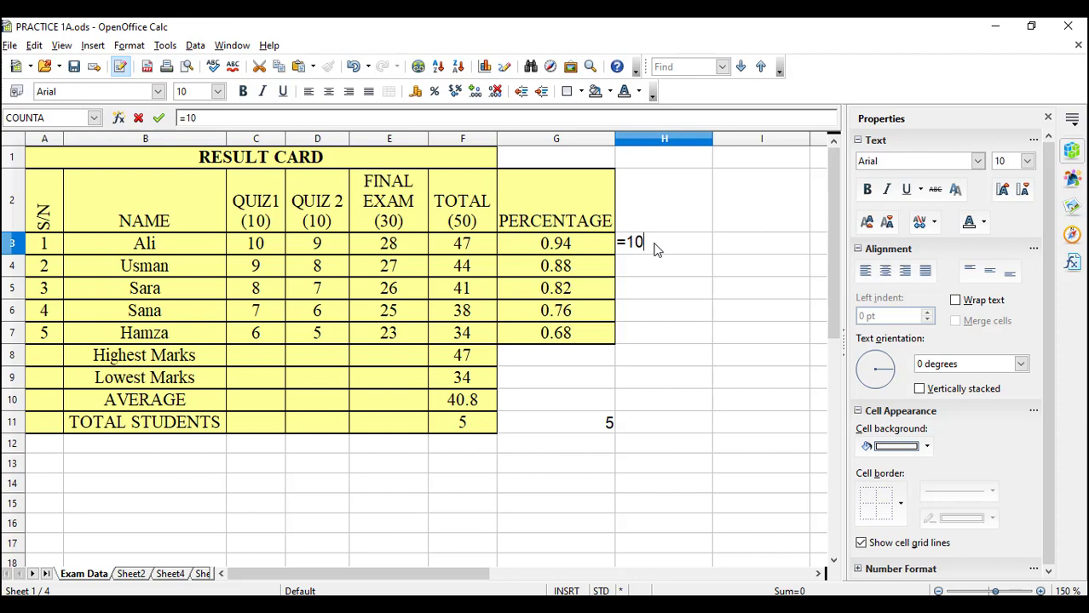
{"action": "type", "text": "/108"}
{"action": "key", "text": "BackSpace"}
{"action": "type", "text": "*5%"}
{"action": "key", "text": "Return"}
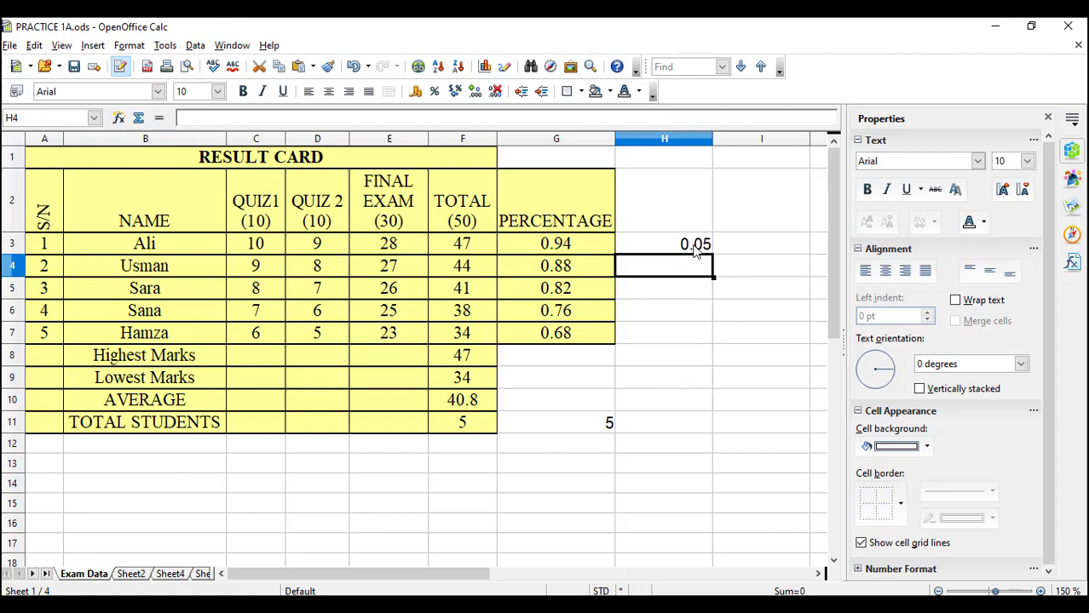
- Format cell H3 as Percent with 0 decimal places
{"action": "left_click", "coordinate": [694, 248]}
{"action": "right_click", "coordinate": [694, 248]}
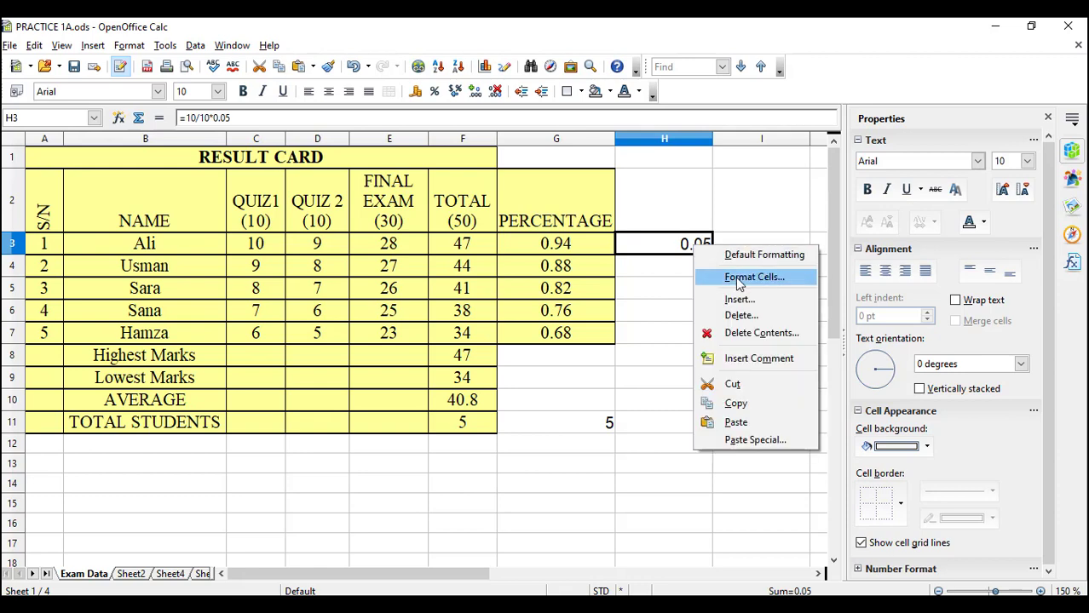
{"action": "left_click", "coordinate": [735, 276]}
{"action": "left_click", "coordinate": [334, 260]}
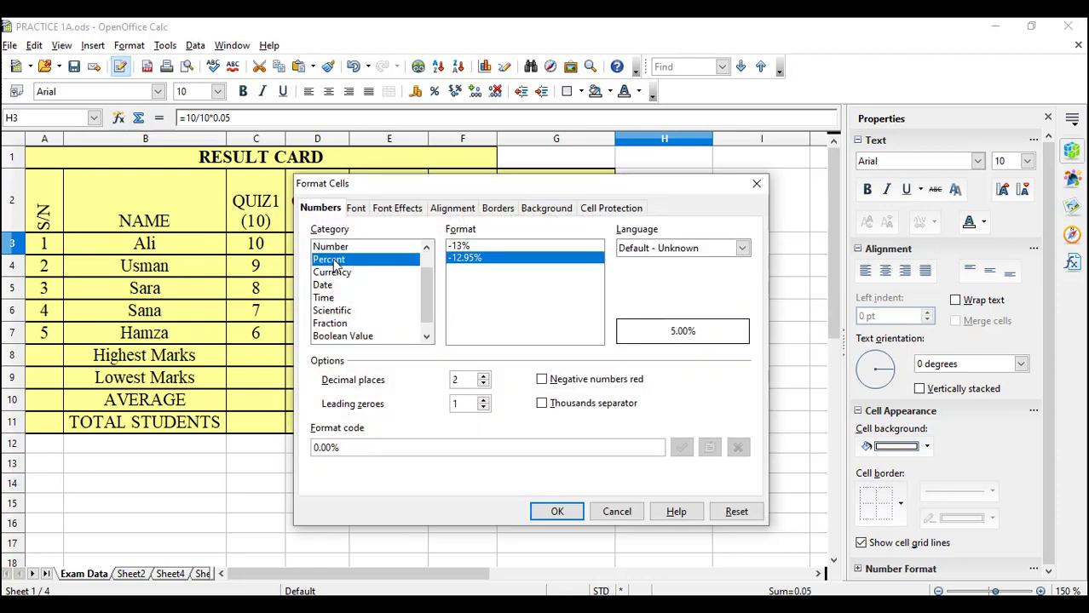
{"action": "left_click", "coordinate": [483, 377]}
{"action": "left_click", "coordinate": [483, 384]}
{"action": "left_click", "coordinate": [482, 384]}
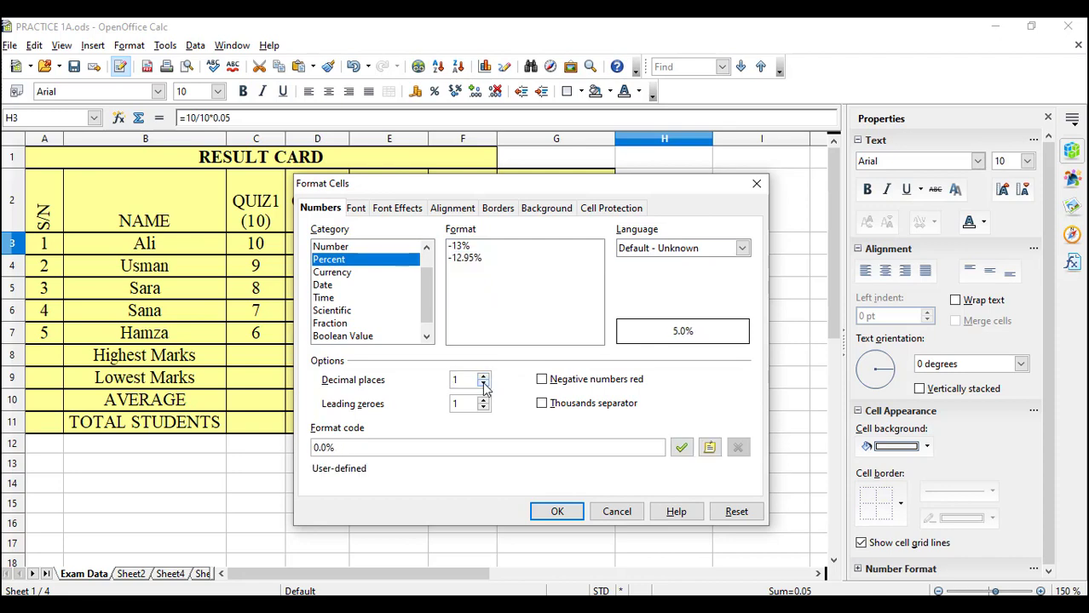
{"action": "left_click", "coordinate": [483, 384]}
{"action": "left_click", "coordinate": [556, 512]}
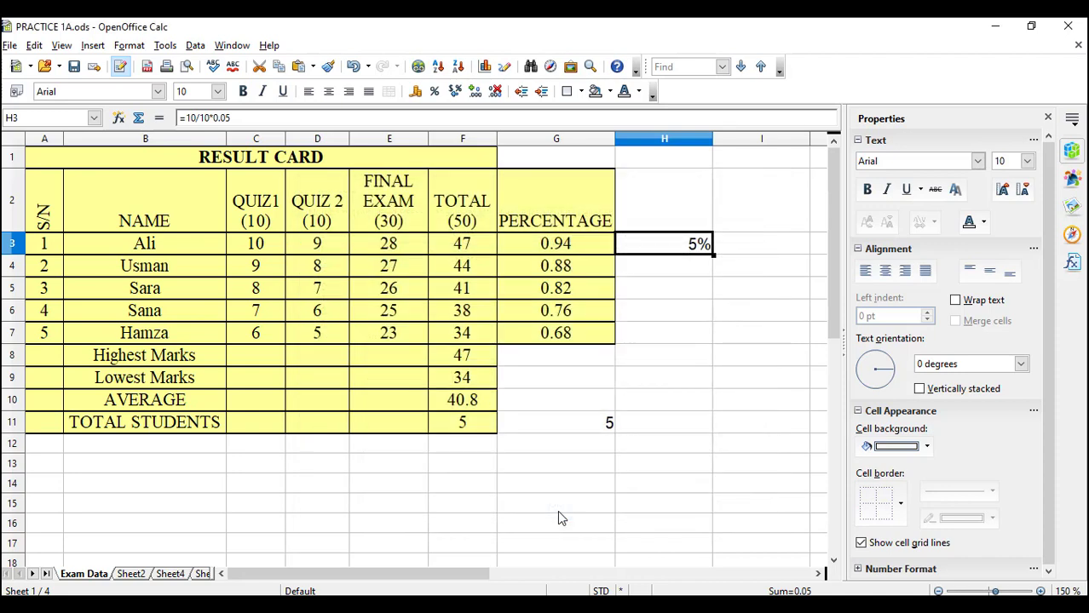
{"action": "left_click", "coordinate": [734, 339]}
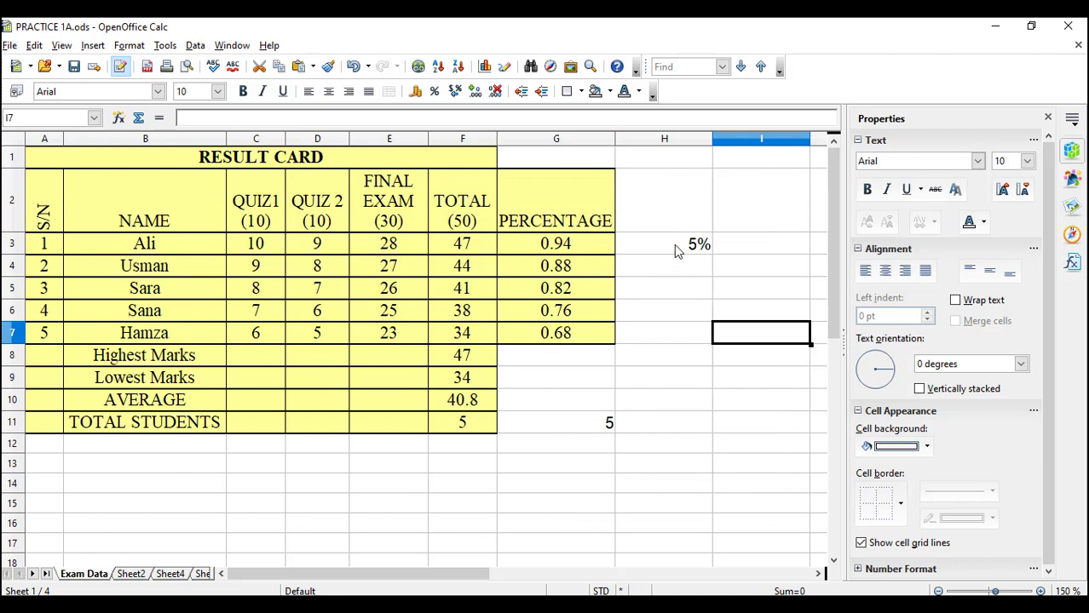
- Enter the value 5 in cell H2, above the weighted quiz result
{"action": "left_click", "coordinate": [688, 247]}
{"action": "left_click", "coordinate": [666, 220]}
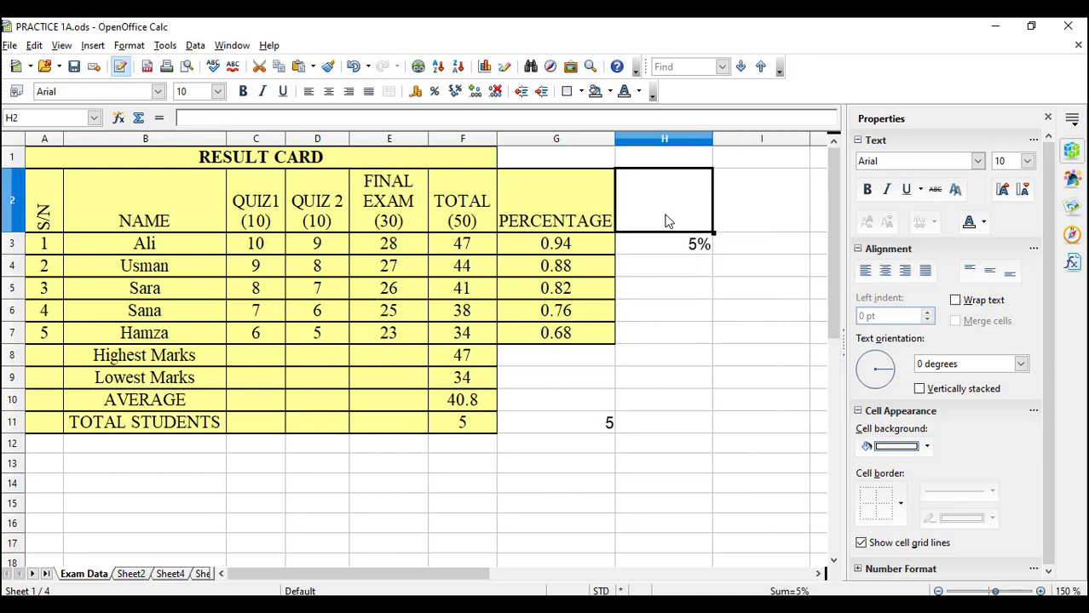
{"action": "type", "text": "5"}
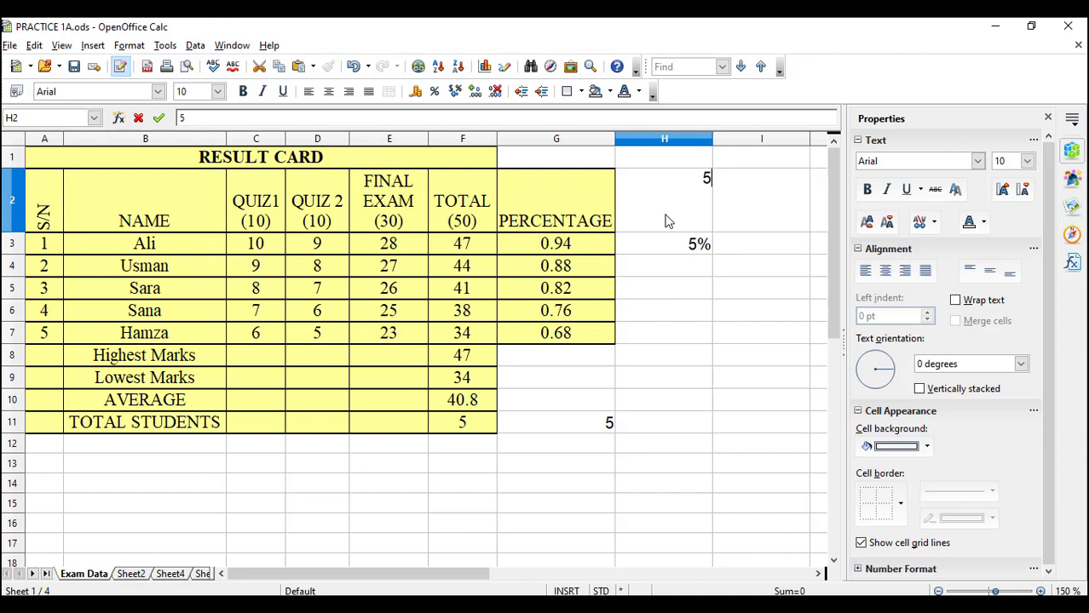
{"action": "left_click", "coordinate": [686, 273]}
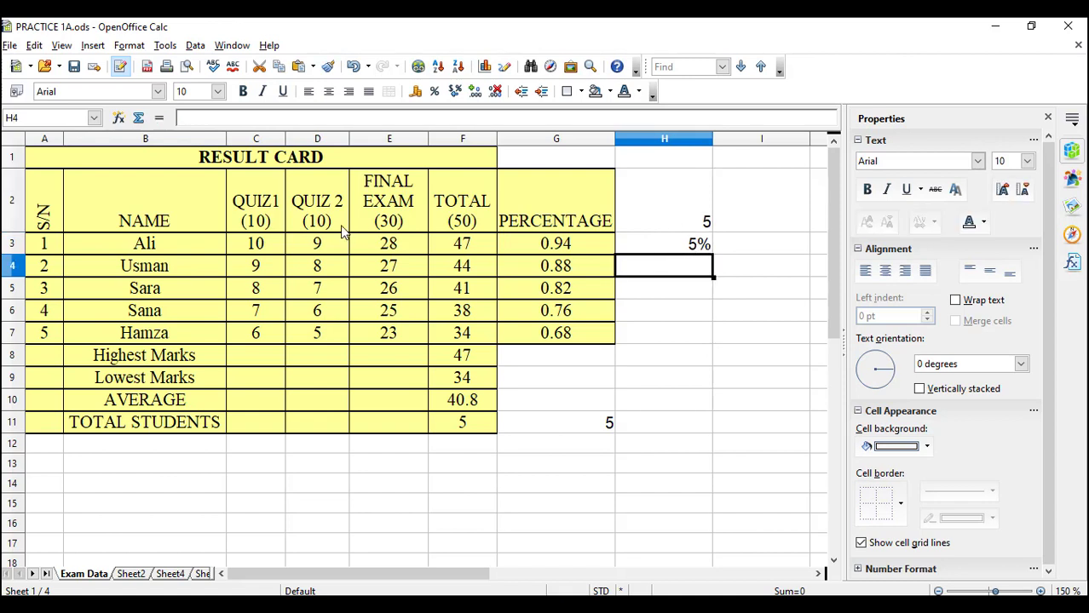
{"action": "left_click", "coordinate": [255, 244]}
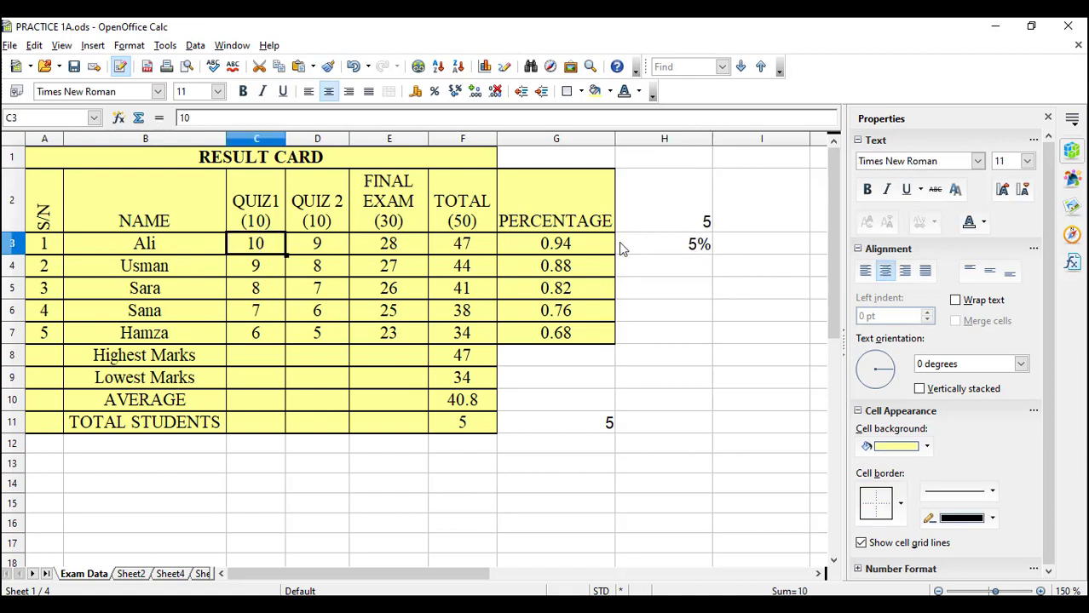
{"action": "left_click", "coordinate": [681, 247]}
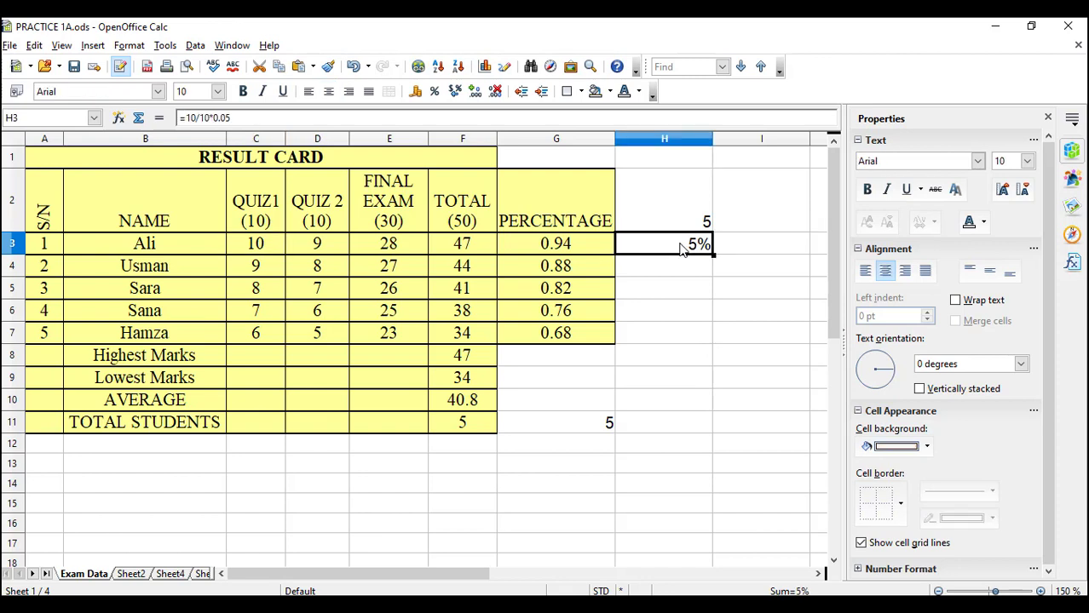